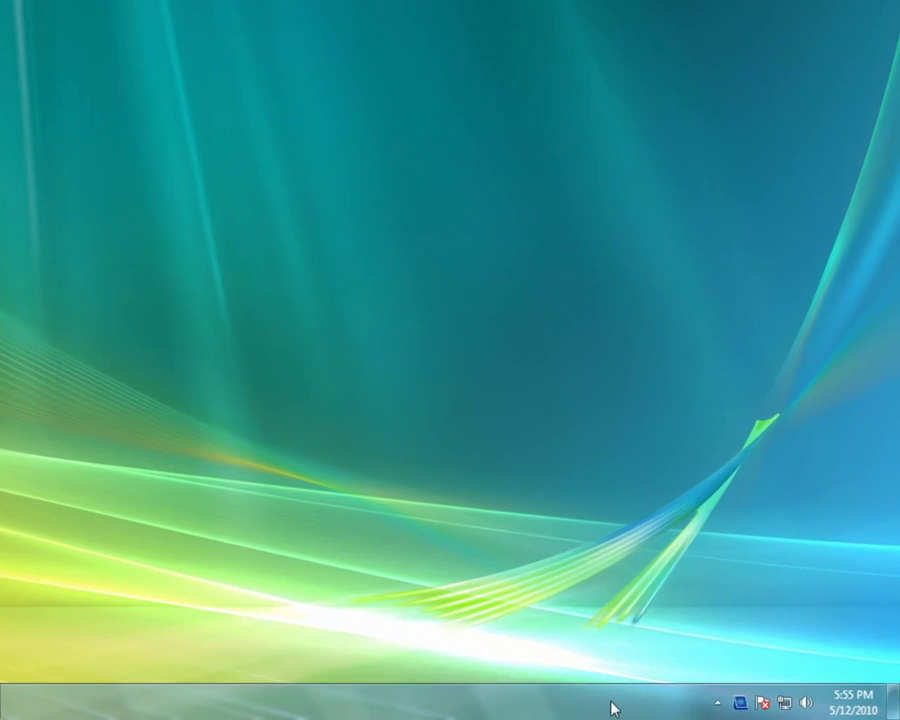
Step: Add the Desktop toolbar to the taskbar
{"action": "right_click", "coordinate": [684, 709]}
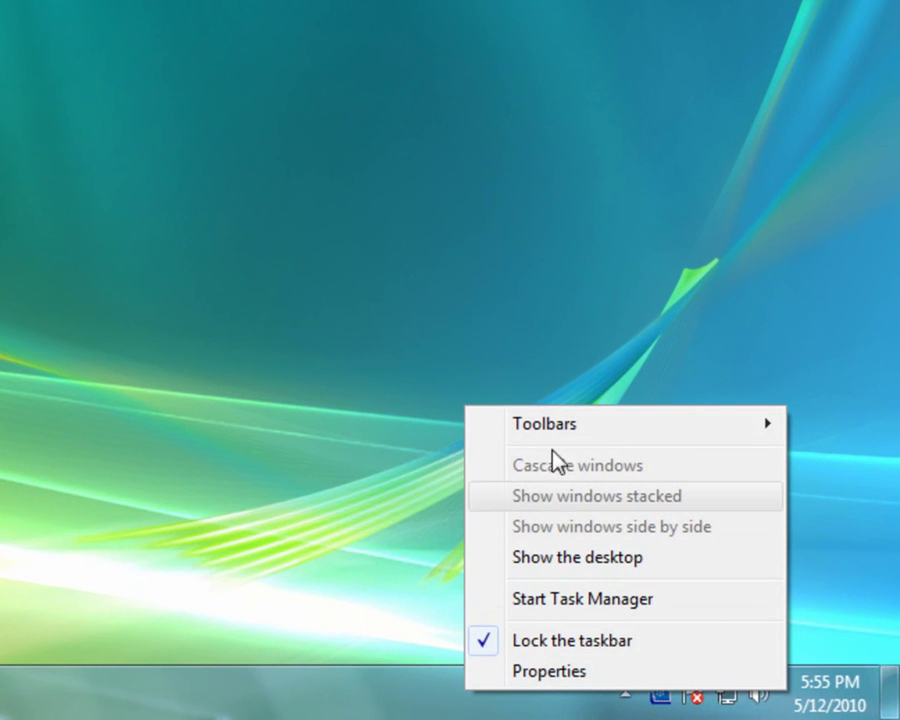
{"action": "mouse_move", "coordinate": [555, 428]}
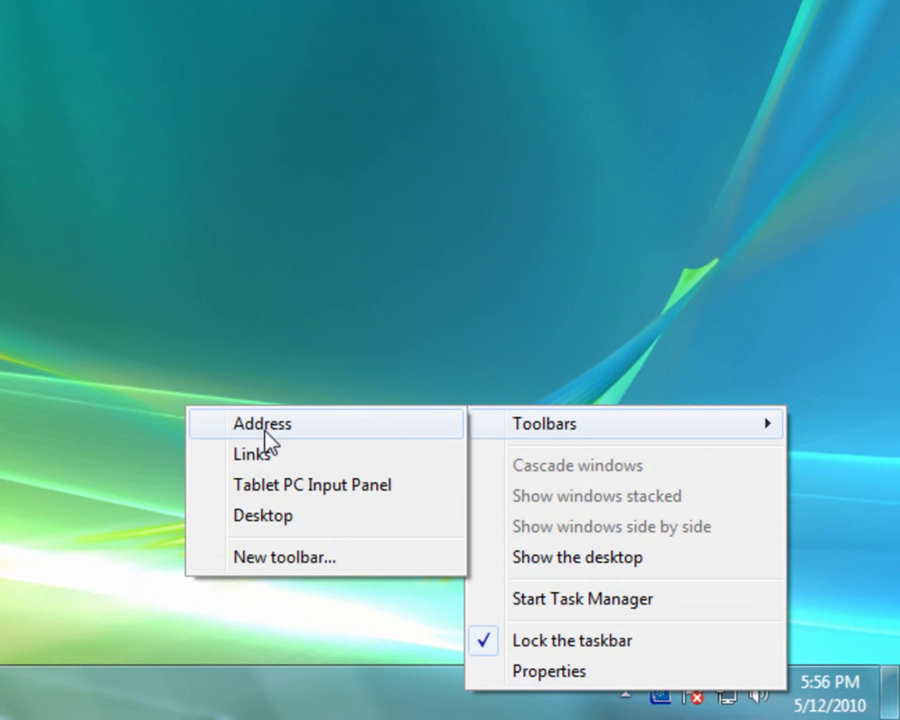
{"action": "left_click", "coordinate": [279, 527]}
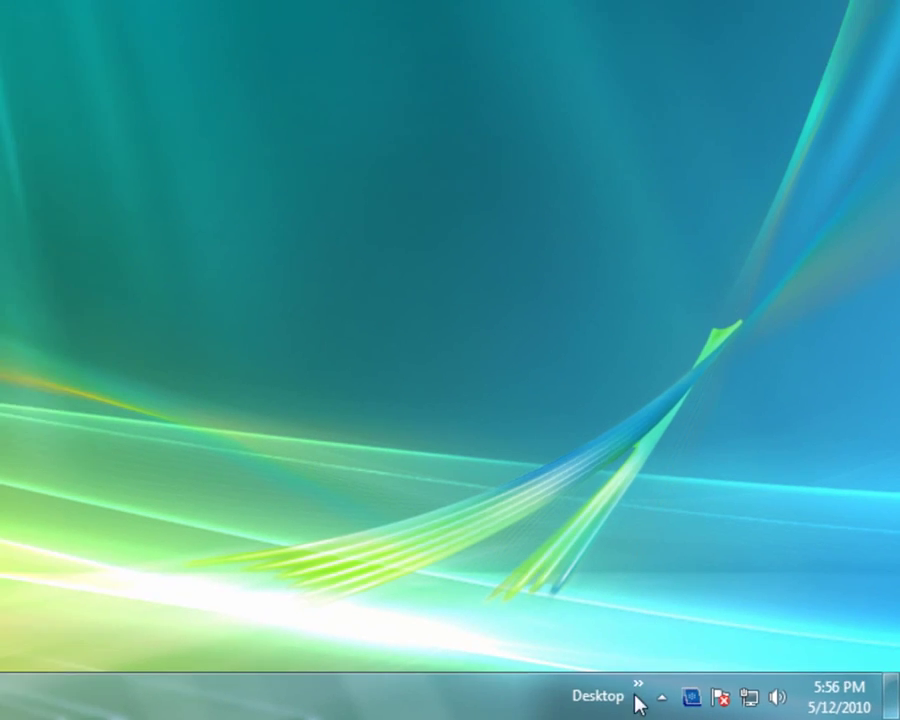
Step: Browse the taskbar's Desktop toolbar through Libraries to the contents of the Documents folder, and close the list
{"action": "left_click", "coordinate": [598, 679]}
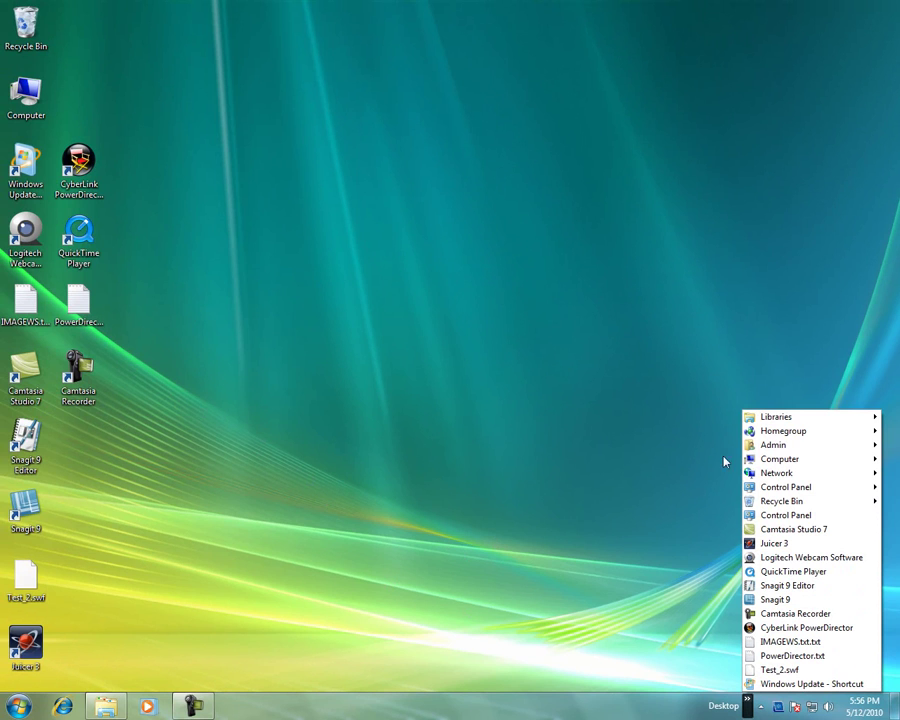
{"action": "mouse_move", "coordinate": [804, 416]}
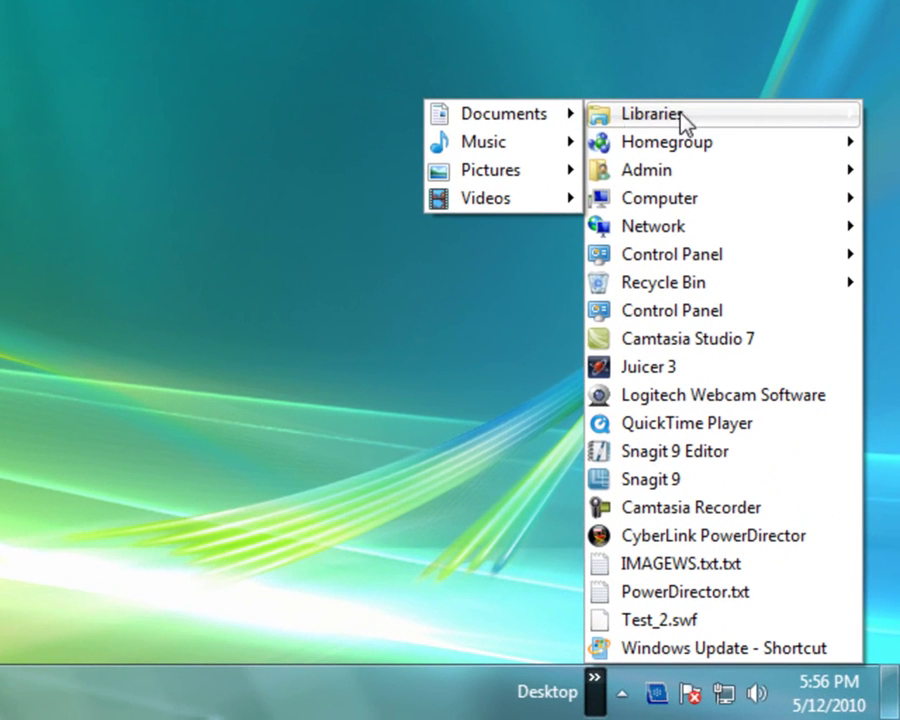
{"action": "mouse_move", "coordinate": [470, 118]}
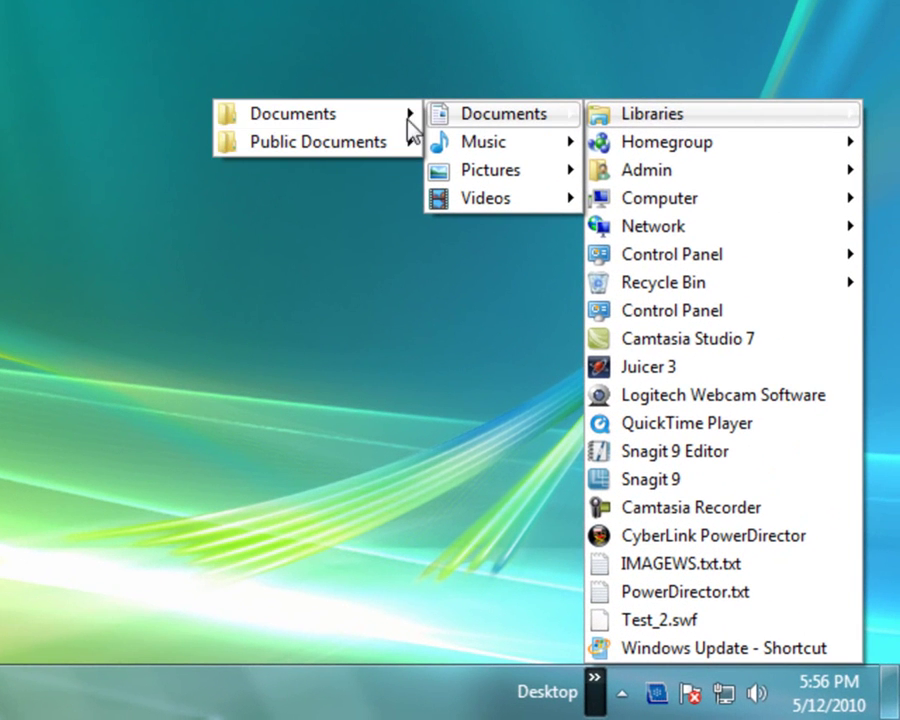
{"action": "mouse_move", "coordinate": [297, 125]}
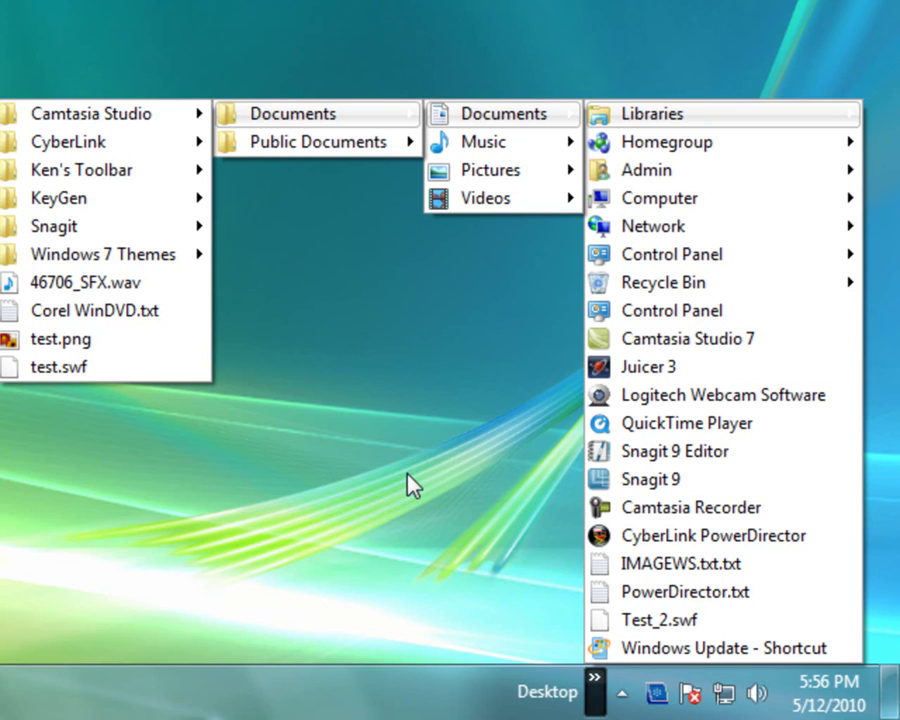
{"action": "left_click", "coordinate": [466, 498]}
Step: Remove the Desktop toolbar from the taskbar
{"action": "right_click", "coordinate": [388, 697]}
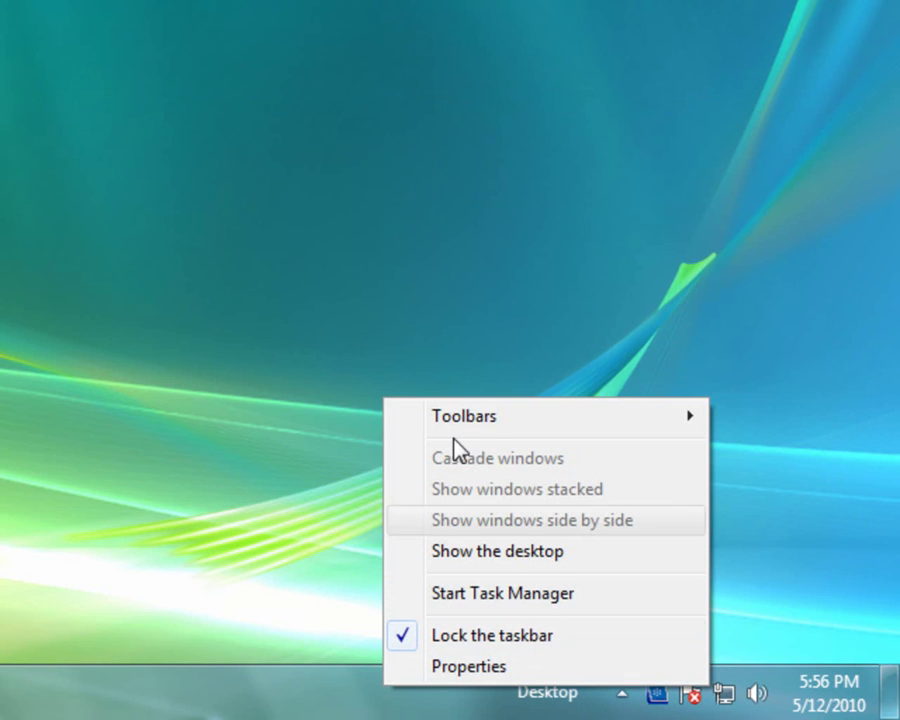
{"action": "mouse_move", "coordinate": [484, 420]}
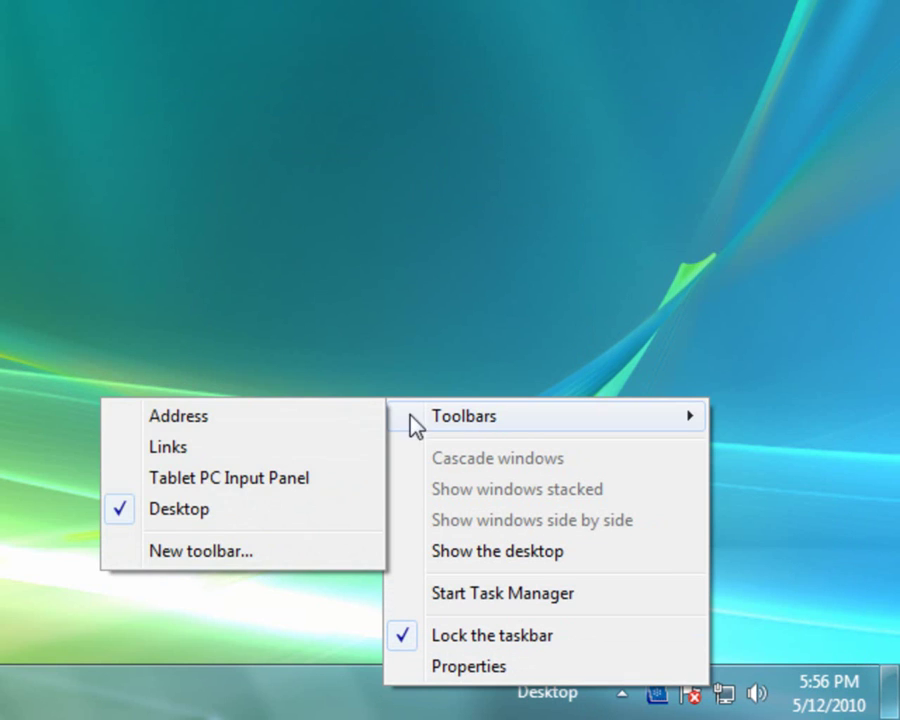
{"action": "left_click", "coordinate": [210, 510]}
Step: Start a new taskbar toolbar and create a folder named My Toolbar in the Documents library for it
{"action": "right_click", "coordinate": [340, 709]}
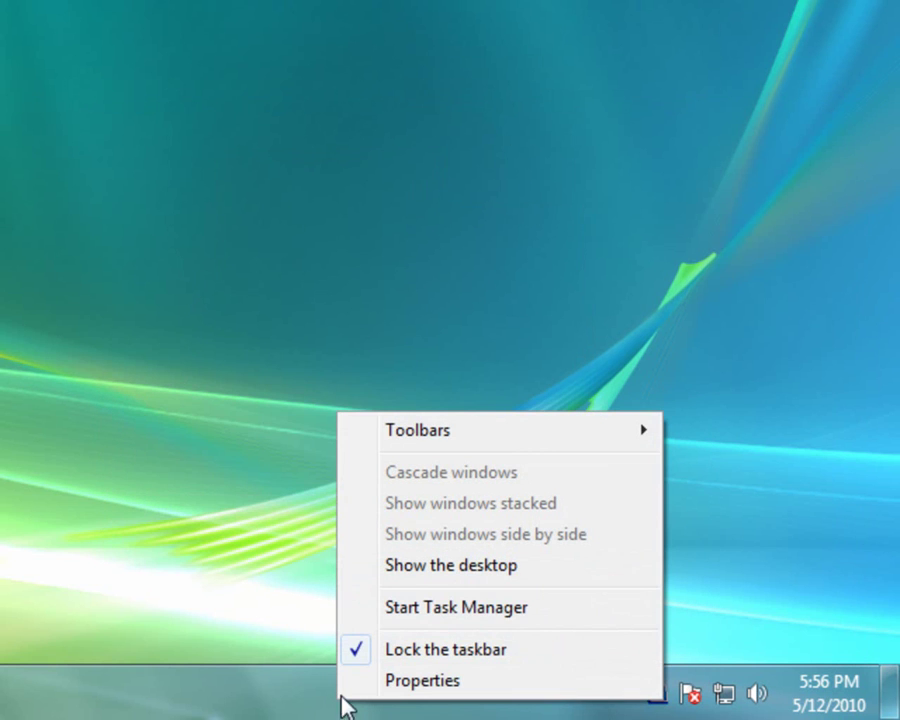
{"action": "mouse_move", "coordinate": [436, 430]}
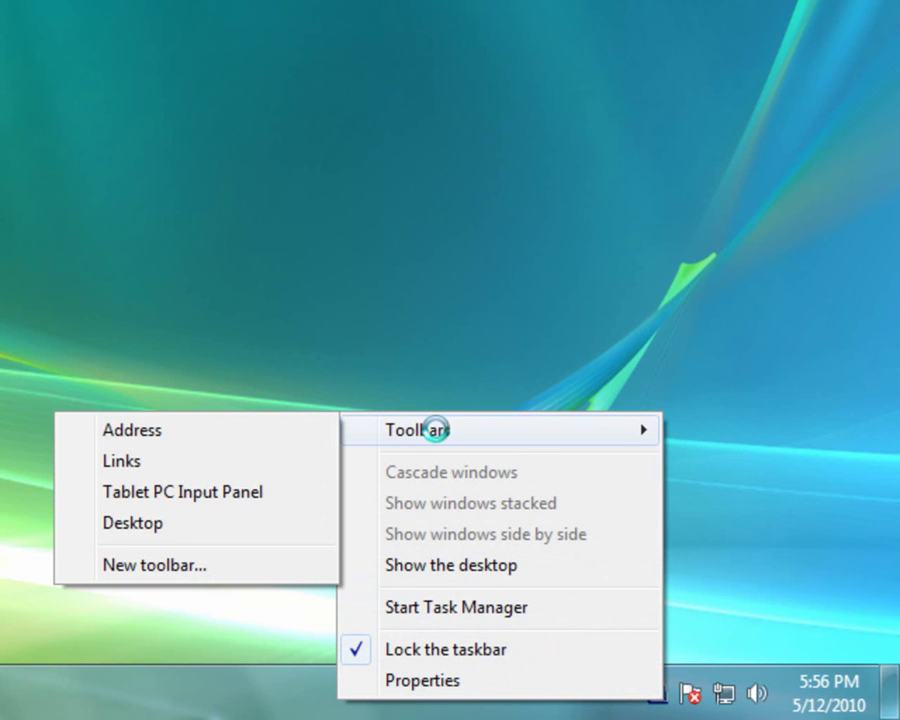
{"action": "left_click", "coordinate": [197, 568]}
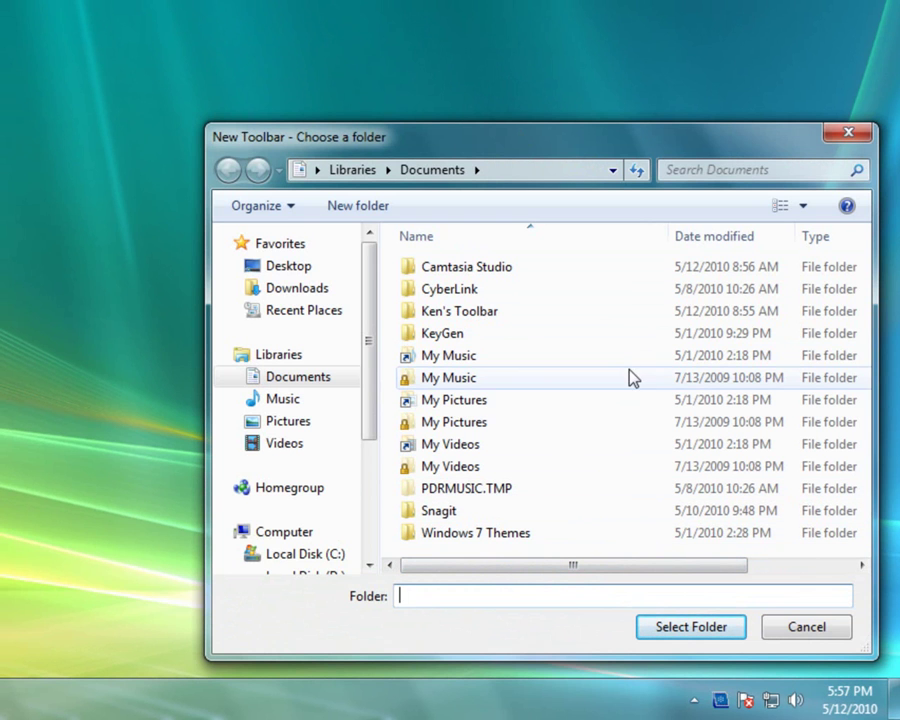
{"action": "left_click", "coordinate": [366, 210]}
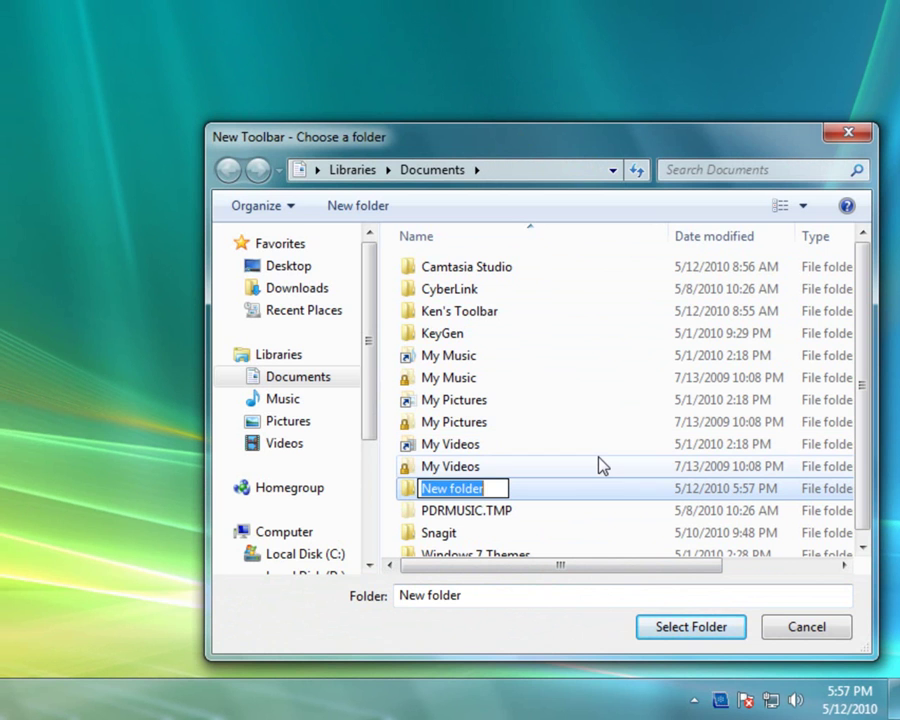
{"action": "type", "text": "My T"}
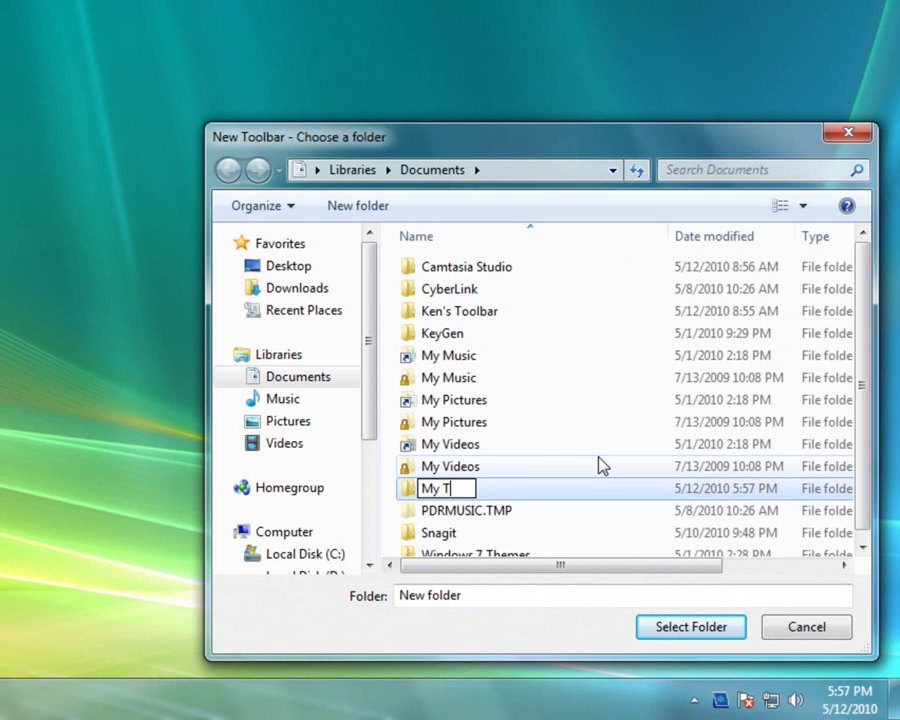
{"action": "type", "text": "oolbar"}
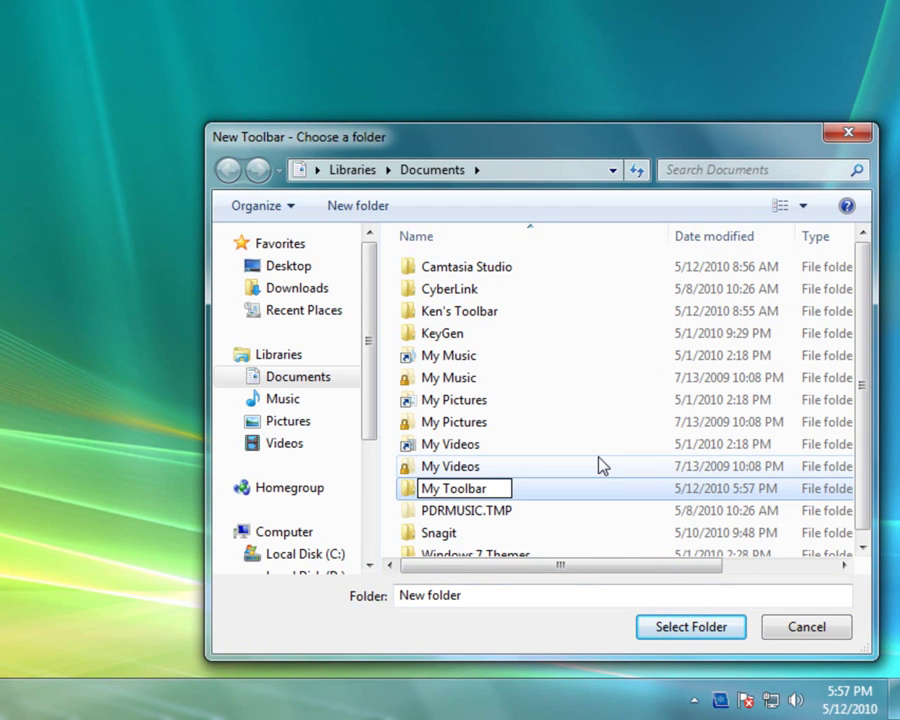
{"action": "key", "text": "Return"}
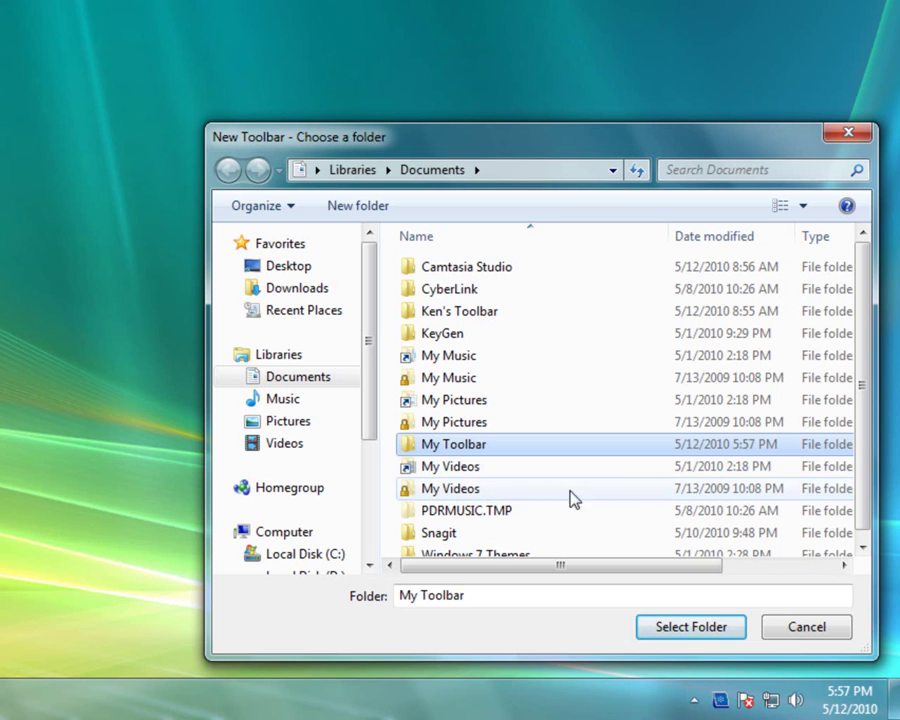
Step: Choose the My Toolbar folder as the source of the new taskbar toolbar
{"action": "left_click", "coordinate": [452, 446]}
{"action": "key", "text": "Return"}
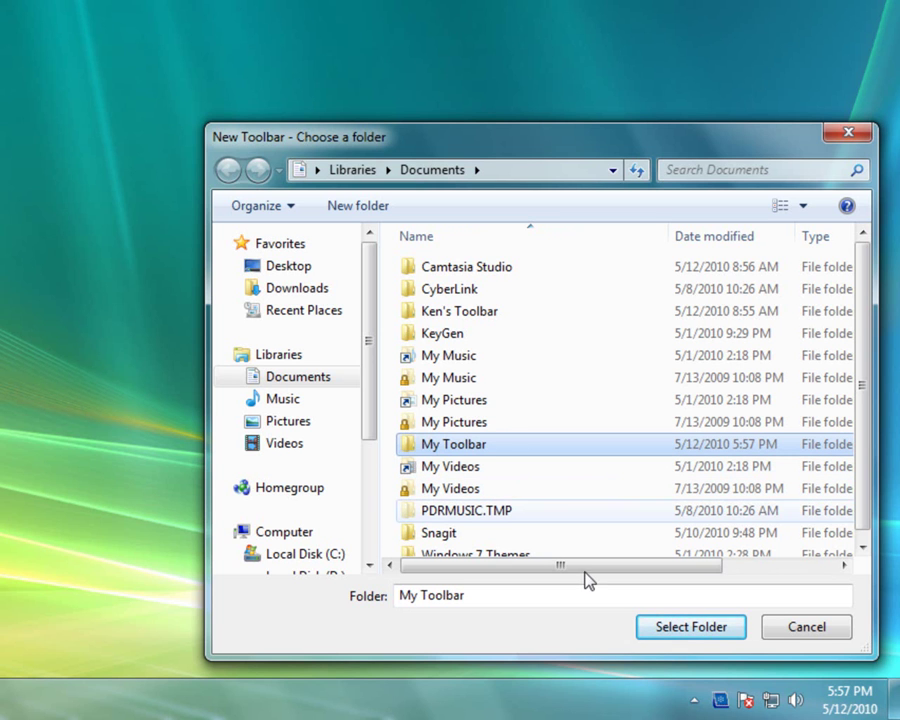
{"action": "left_click", "coordinate": [711, 636]}
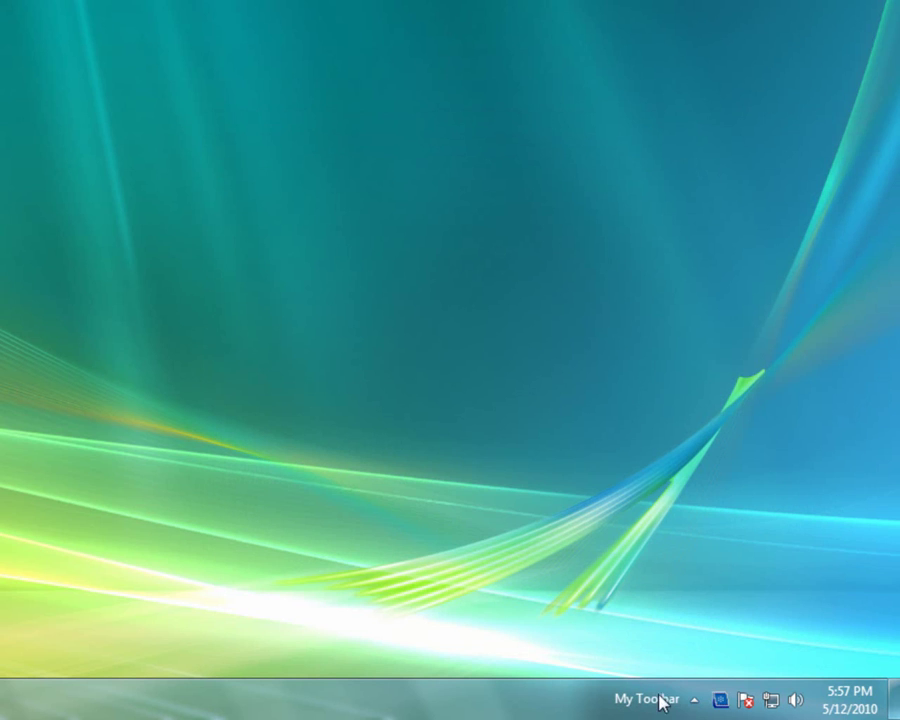
{"action": "left_click", "coordinate": [694, 703]}
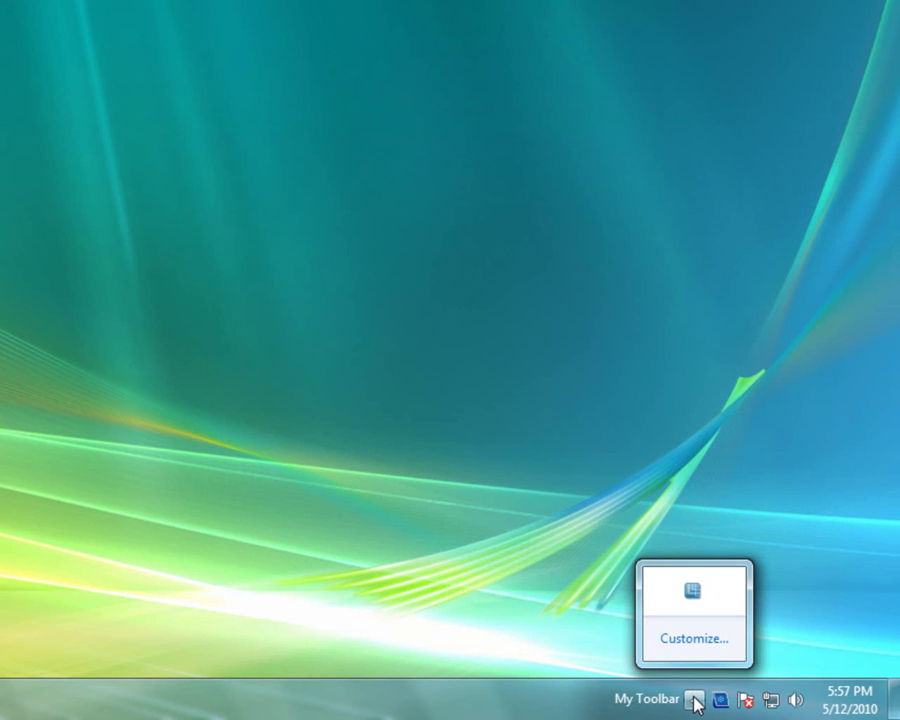
{"action": "left_click", "coordinate": [648, 703]}
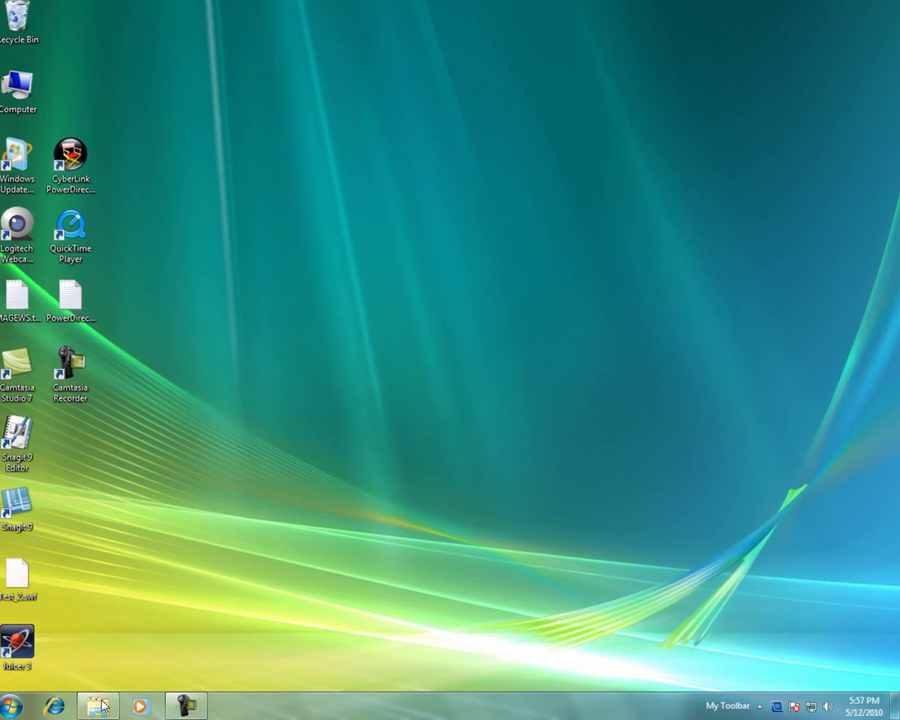
Step: Open the My Toolbar folder in the Documents library and copy the desktop's CyberLink PowerDirector shortcut into it
{"action": "left_click", "coordinate": [128, 704]}
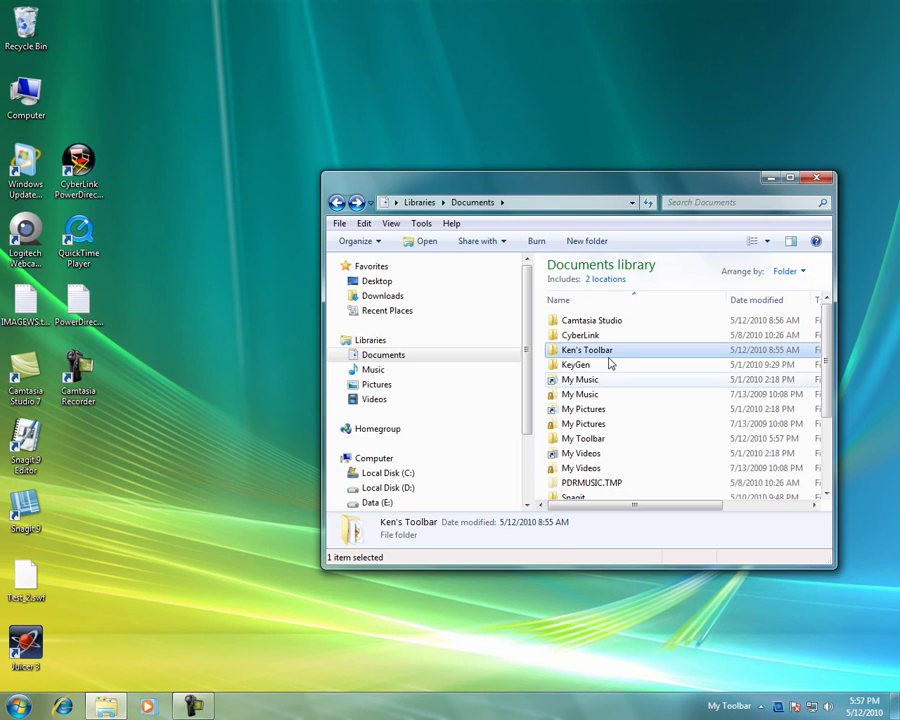
{"action": "double_click", "coordinate": [594, 442]}
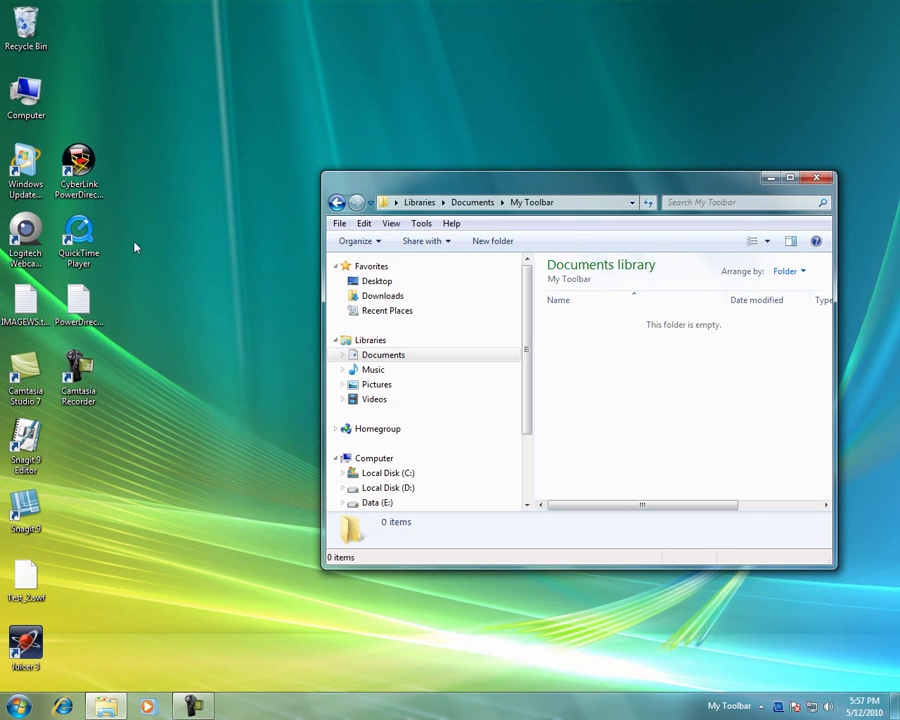
{"action": "left_click_drag", "start_coordinate": [80, 175], "coordinate": [607, 360]}
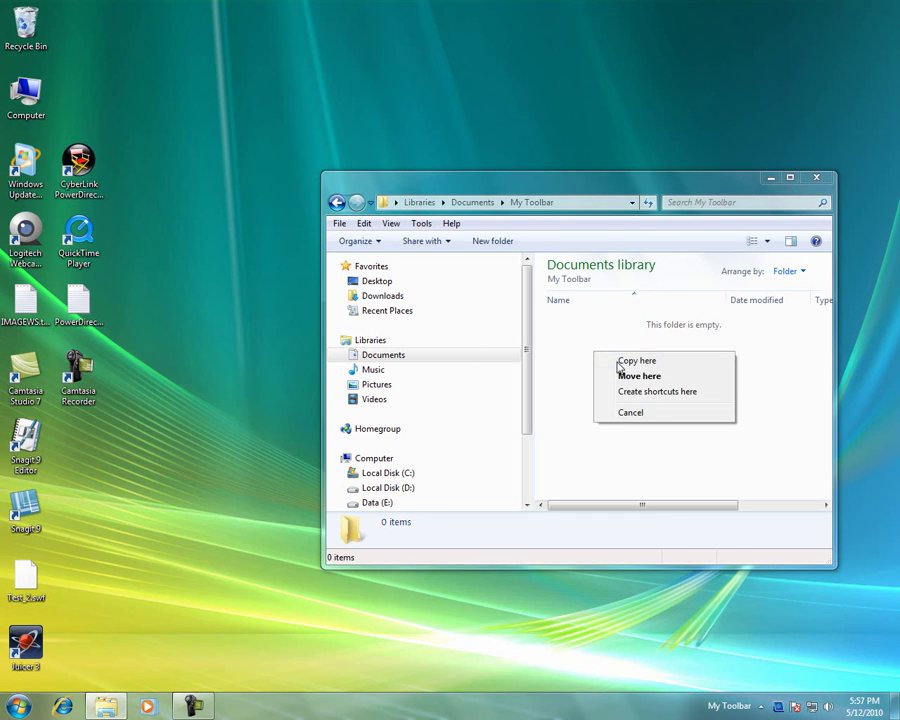
{"action": "left_click", "coordinate": [615, 362]}
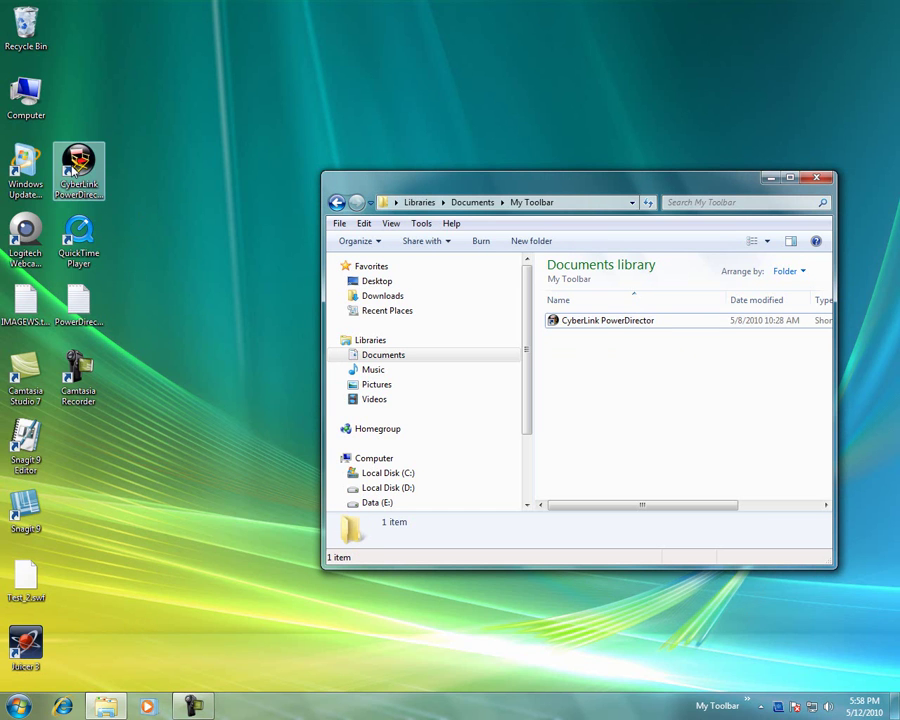
Step: Open the Documents library in a second window and copy test.png into the My Toolbar folder
{"action": "double_click", "coordinate": [26, 97]}
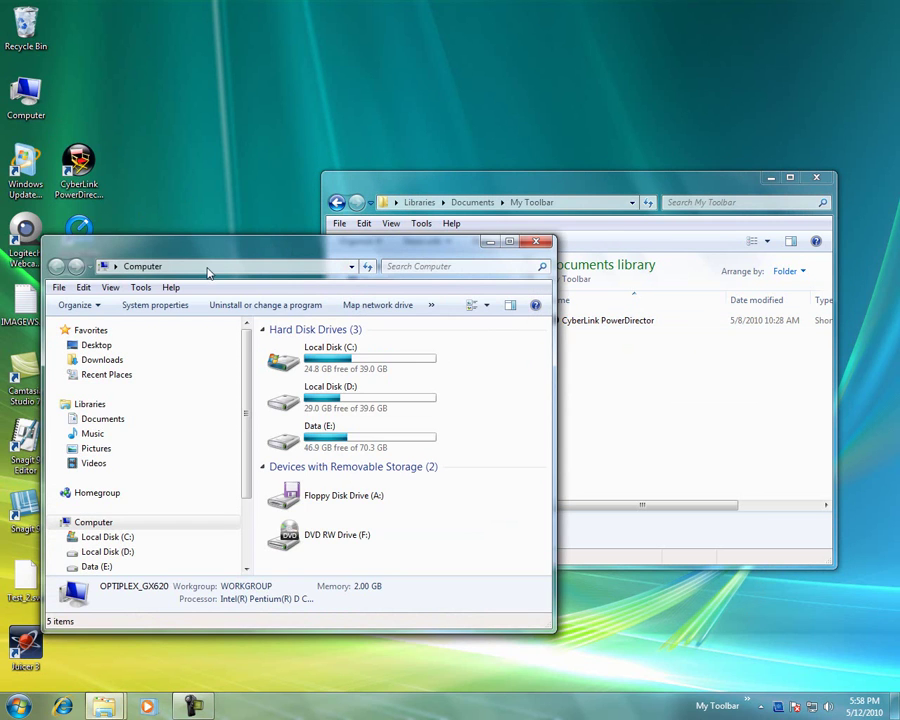
{"action": "left_click", "coordinate": [103, 420]}
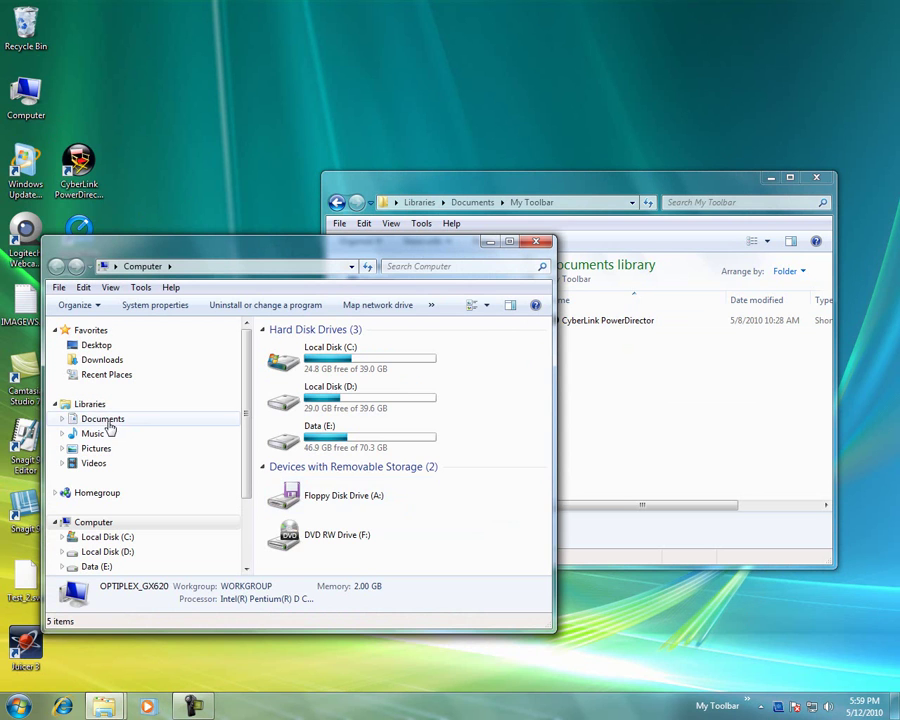
{"action": "left_click", "coordinate": [340, 537]}
{"action": "scroll", "coordinate": [340, 538], "scroll_direction": "down", "scroll_amount": 3}
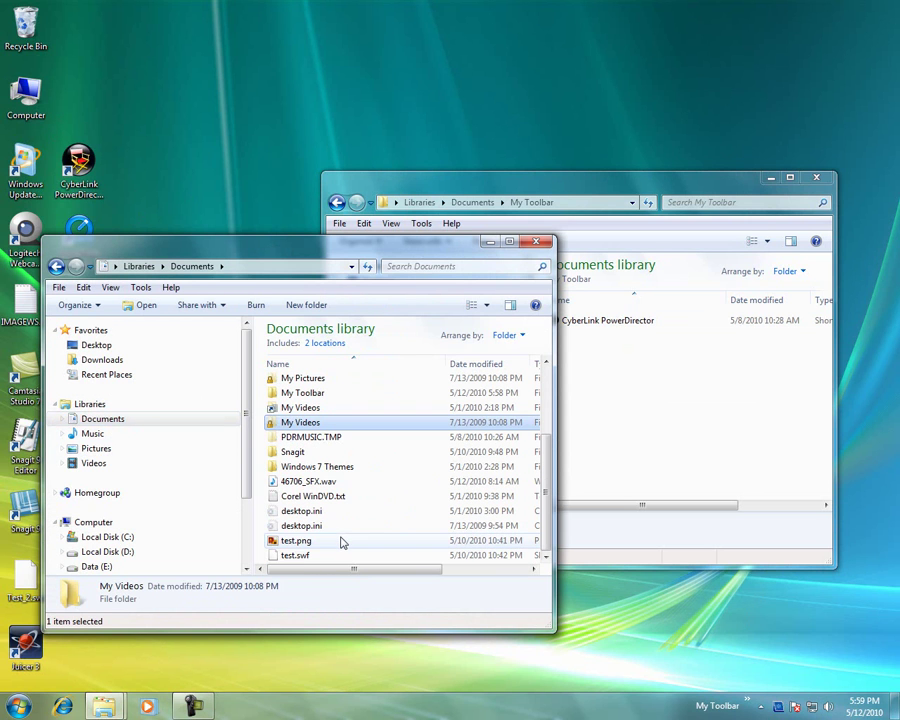
{"action": "left_click", "coordinate": [296, 541]}
{"action": "left_click_drag", "start_coordinate": [296, 546], "coordinate": [604, 438]}
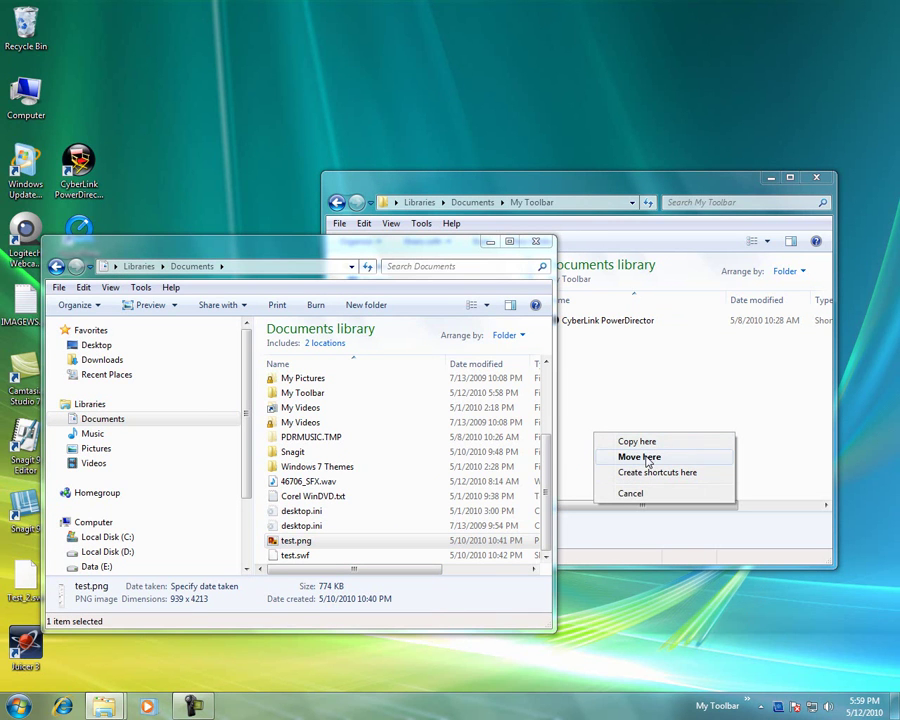
{"action": "left_click", "coordinate": [636, 442]}
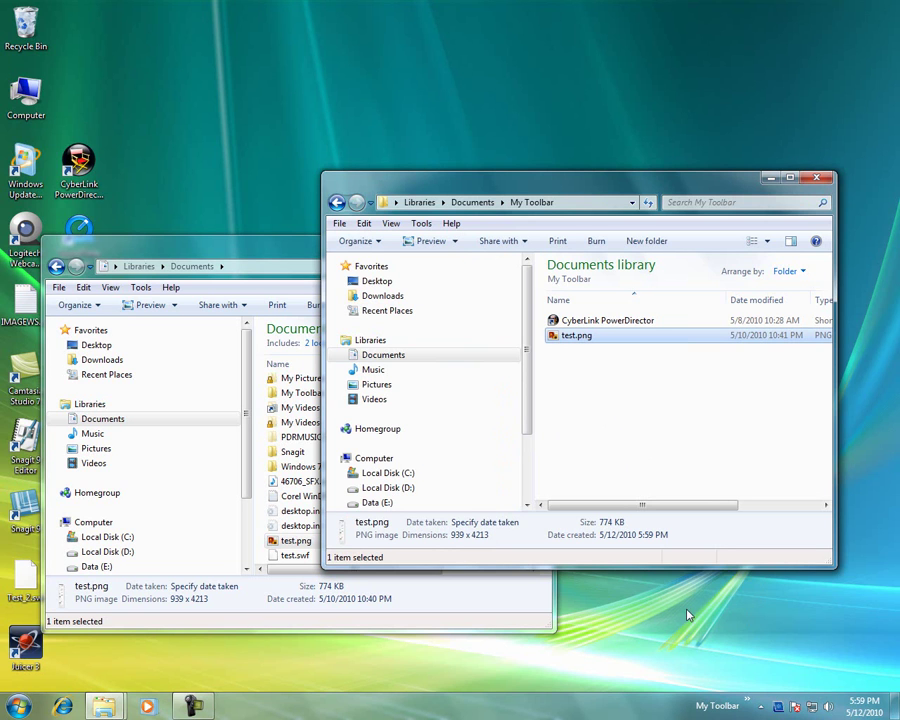
Step: Open test.png from the taskbar's My Toolbar to test it, and close the image viewer
{"action": "left_click", "coordinate": [745, 707]}
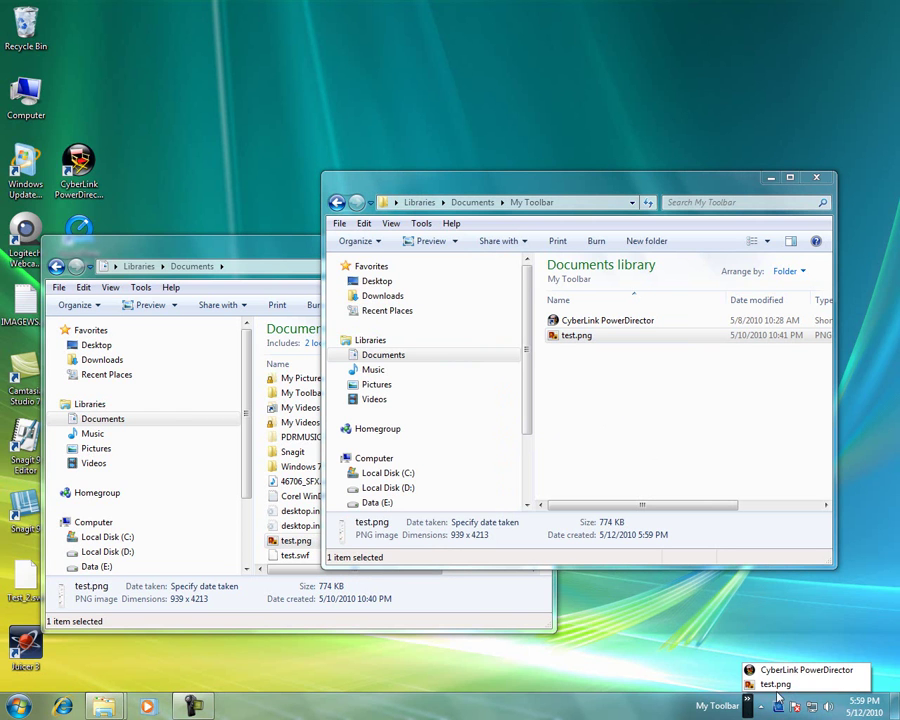
{"action": "left_click", "coordinate": [777, 685]}
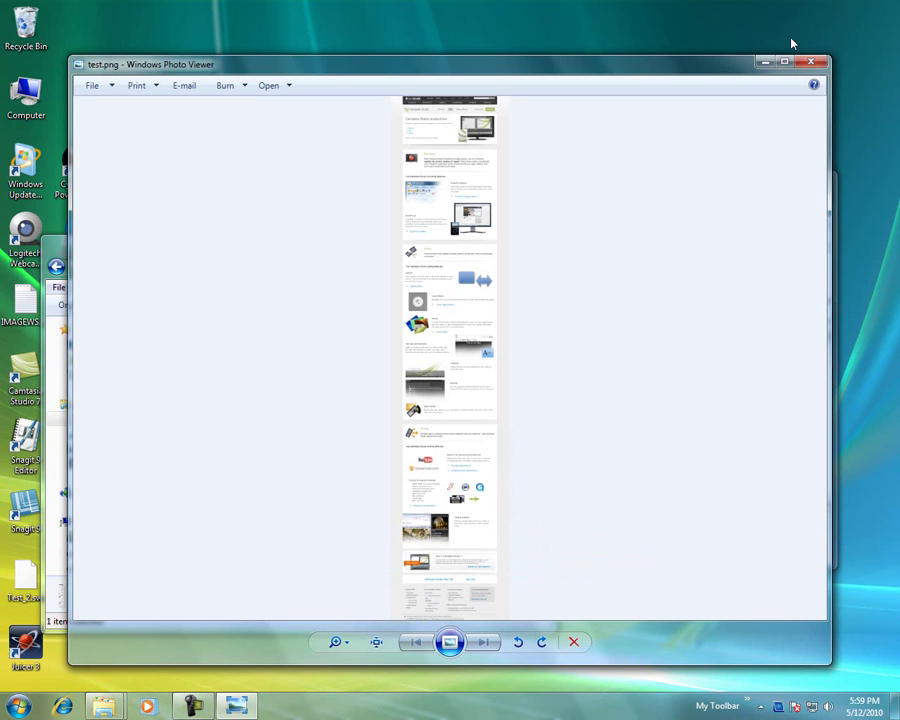
{"action": "left_click", "coordinate": [811, 62]}
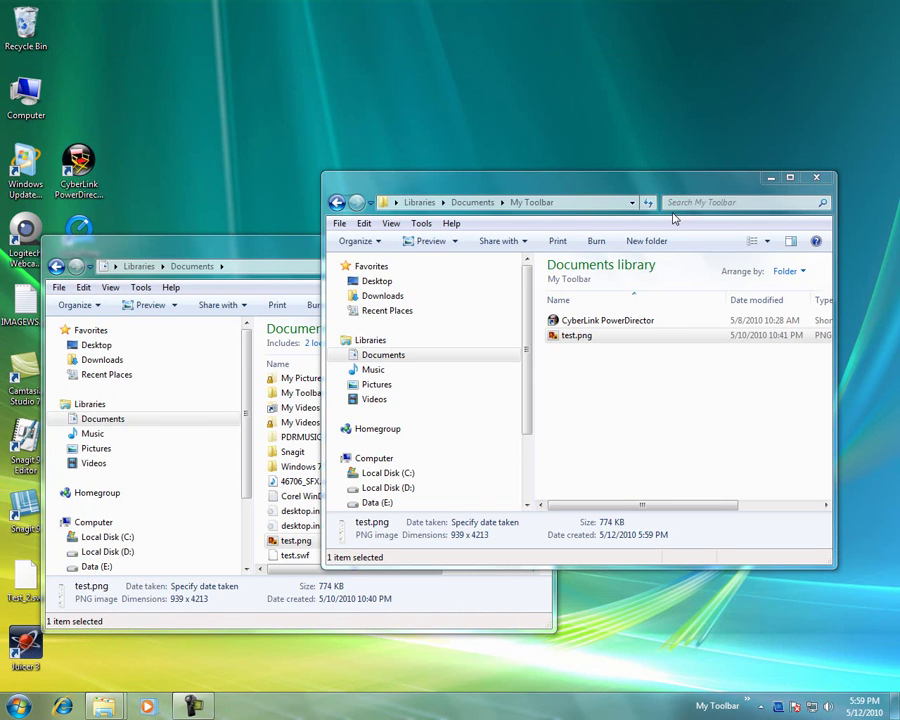
Step: Close the second Documents library window and create a folder named Toolbar 1 inside the My Toolbar folder
{"action": "left_click", "coordinate": [305, 266]}
{"action": "left_click", "coordinate": [536, 241]}
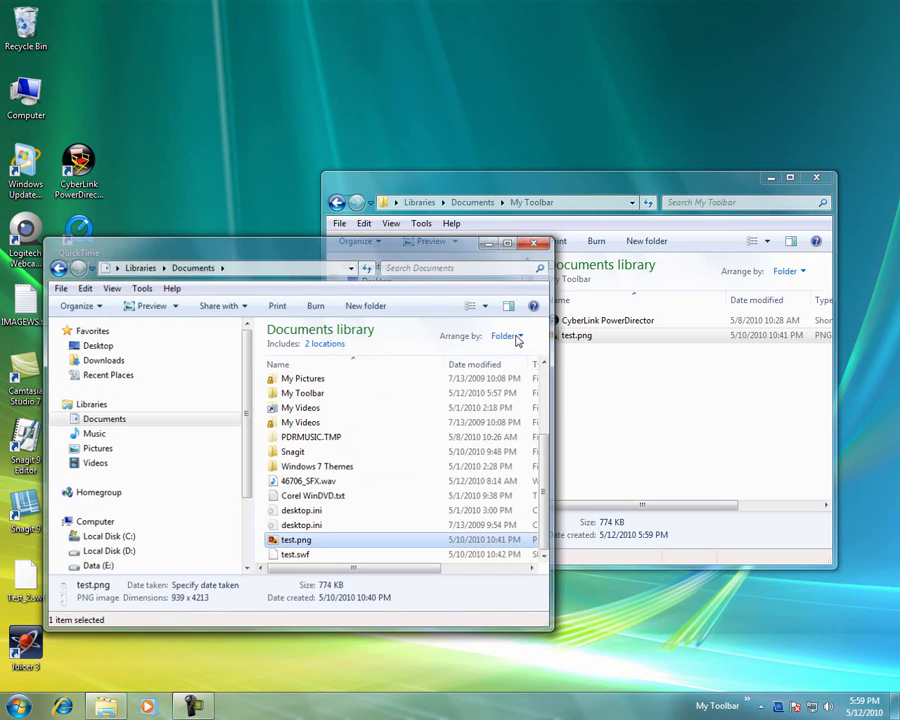
{"action": "right_click", "coordinate": [567, 390]}
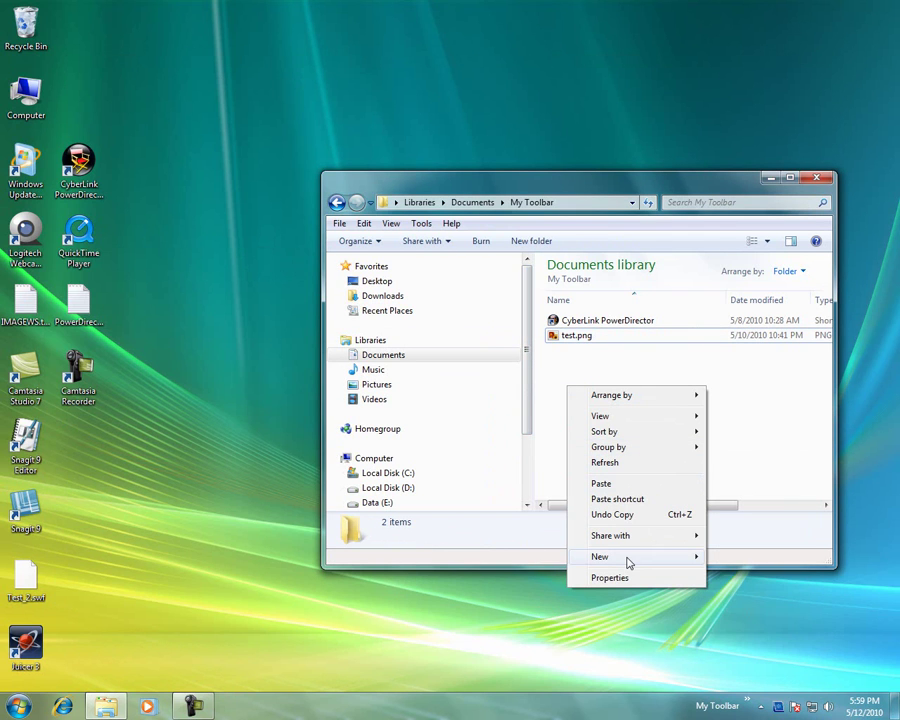
{"action": "mouse_move", "coordinate": [628, 561]}
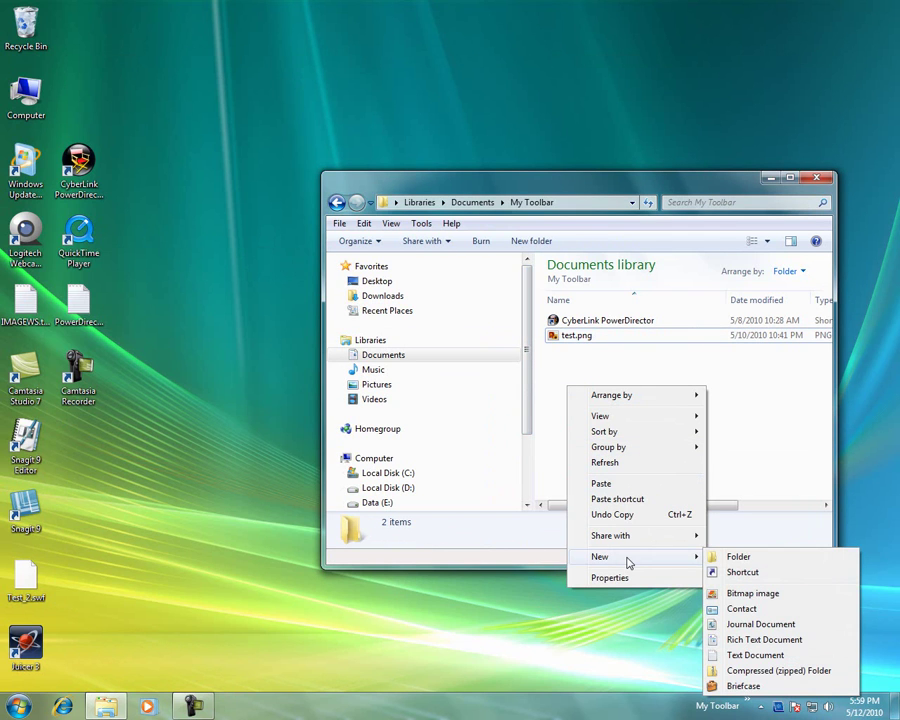
{"action": "left_click", "coordinate": [745, 562]}
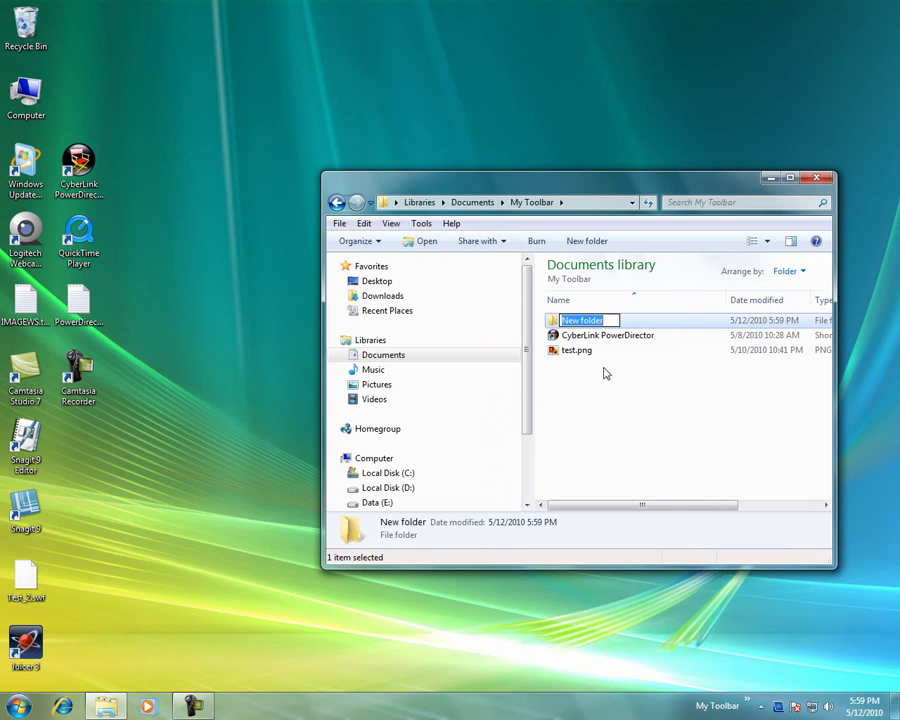
{"action": "type", "text": "Toolb"}
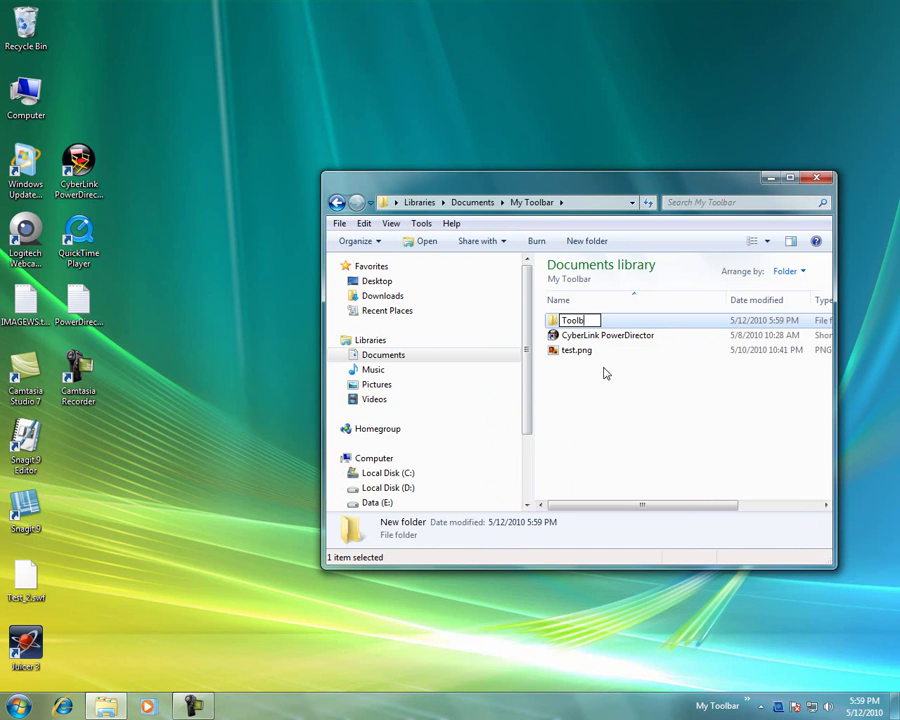
{"action": "type", "text": "ar 1"}
{"action": "key", "text": "Return"}
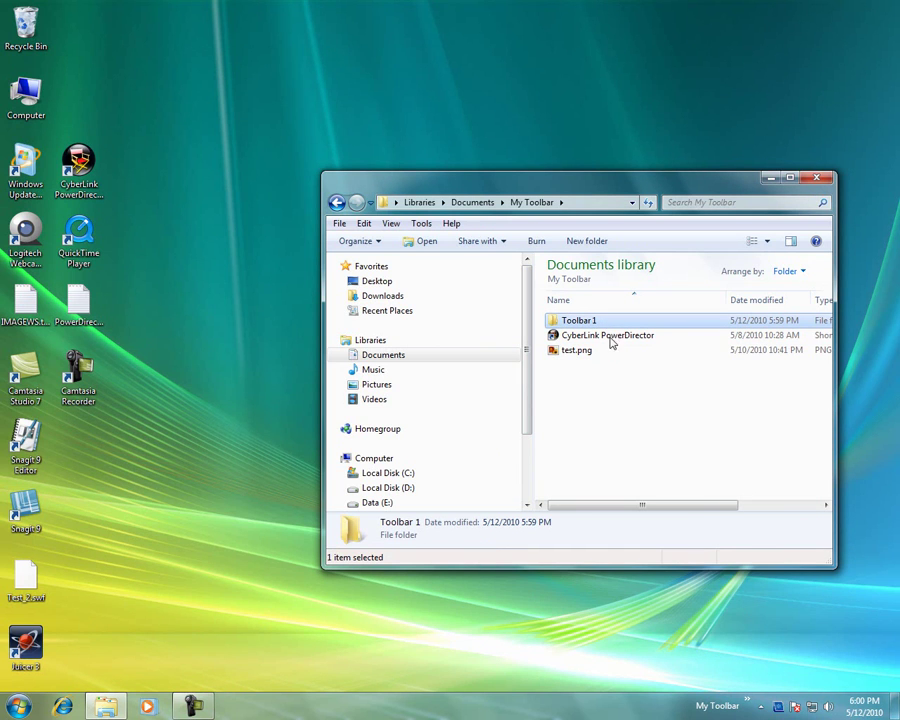
Step: Copy the desktop's Logitech Webcam shortcut into the Toolbar 1 folder and display that subfolder's contents from the taskbar's My Toolbar
{"action": "double_click", "coordinate": [599, 321]}
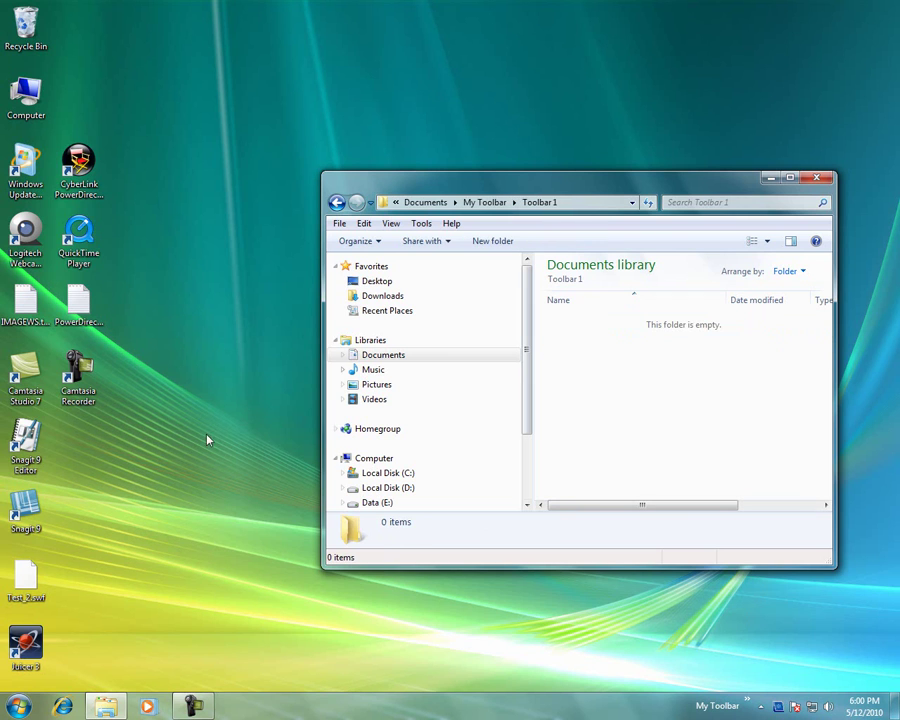
{"action": "left_click_drag", "start_coordinate": [26, 236], "coordinate": [598, 402]}
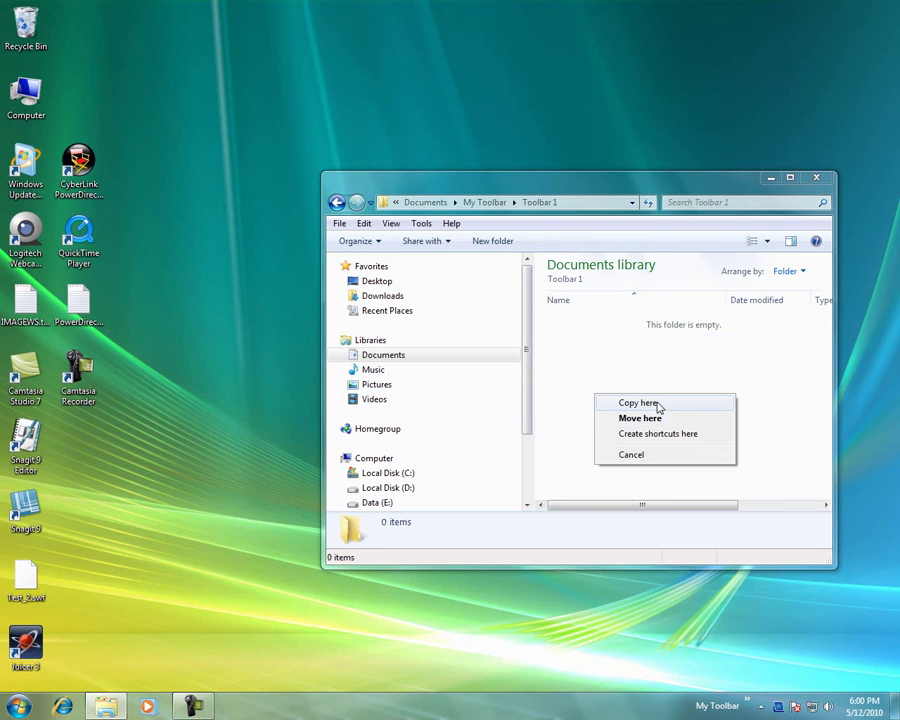
{"action": "left_click", "coordinate": [658, 403]}
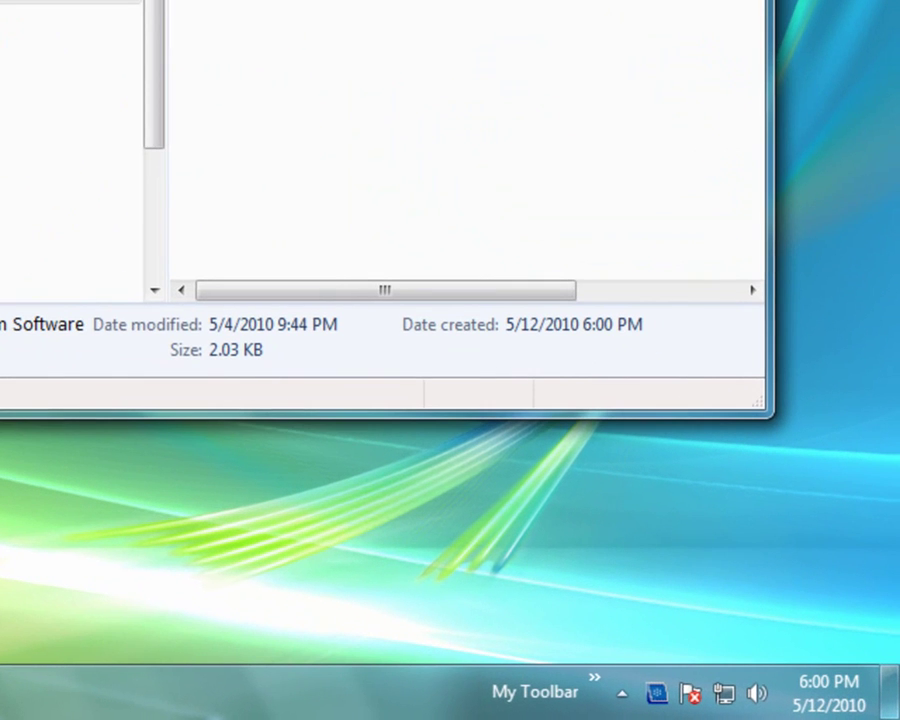
{"action": "left_click", "coordinate": [596, 698]}
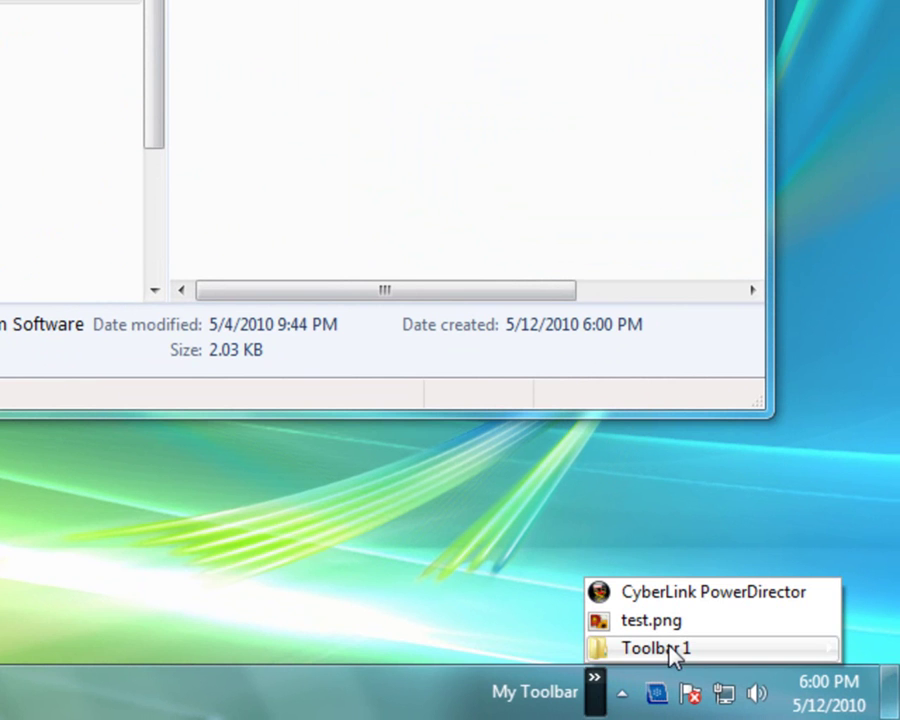
{"action": "mouse_move", "coordinate": [672, 652]}
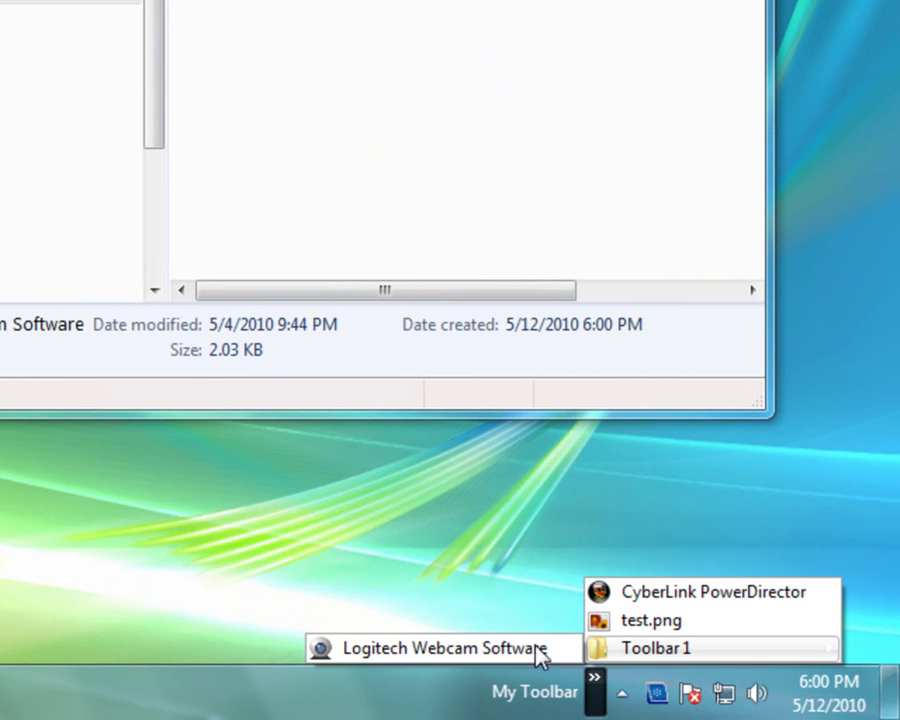
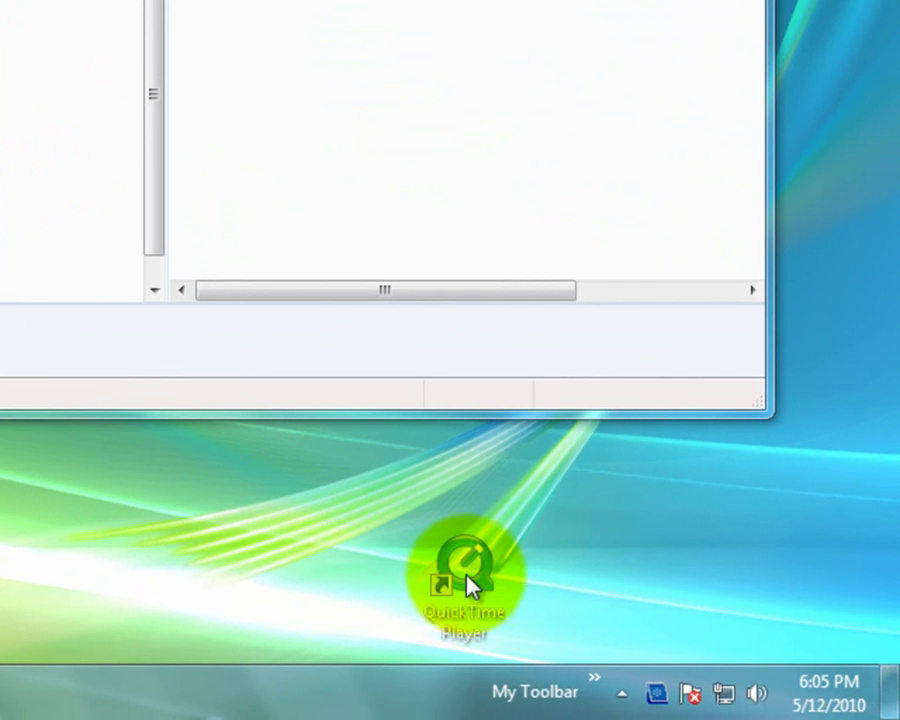
Step: Copy the QuickTime Player desktop shortcut directly onto the taskbar's My Toolbar
{"action": "left_click_drag", "start_coordinate": [468, 585], "coordinate": [535, 690]}
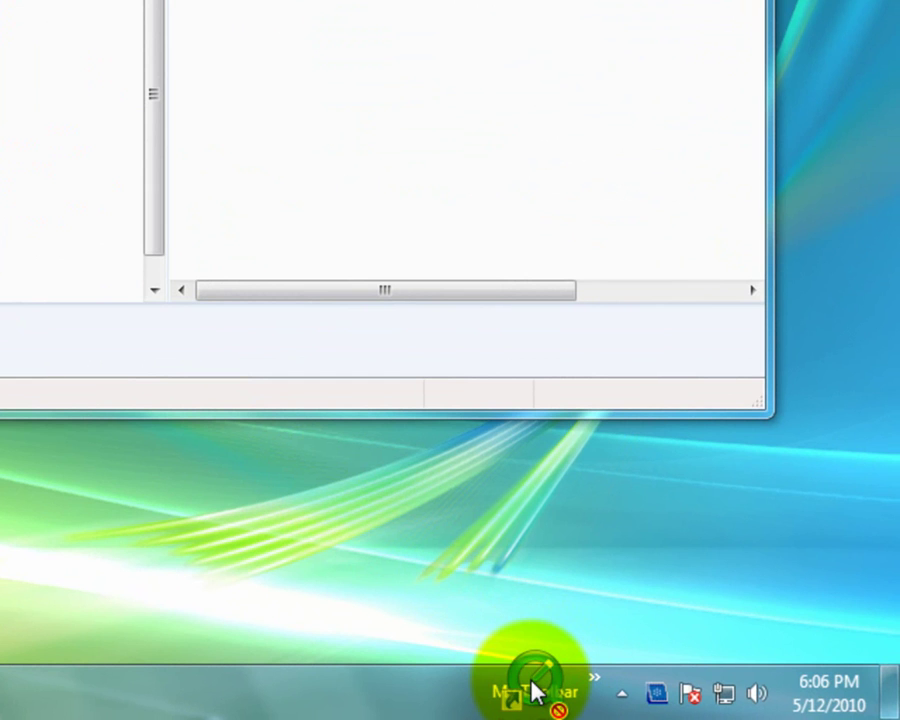
{"action": "left_click_drag", "start_coordinate": [535, 690], "coordinate": [593, 688]}
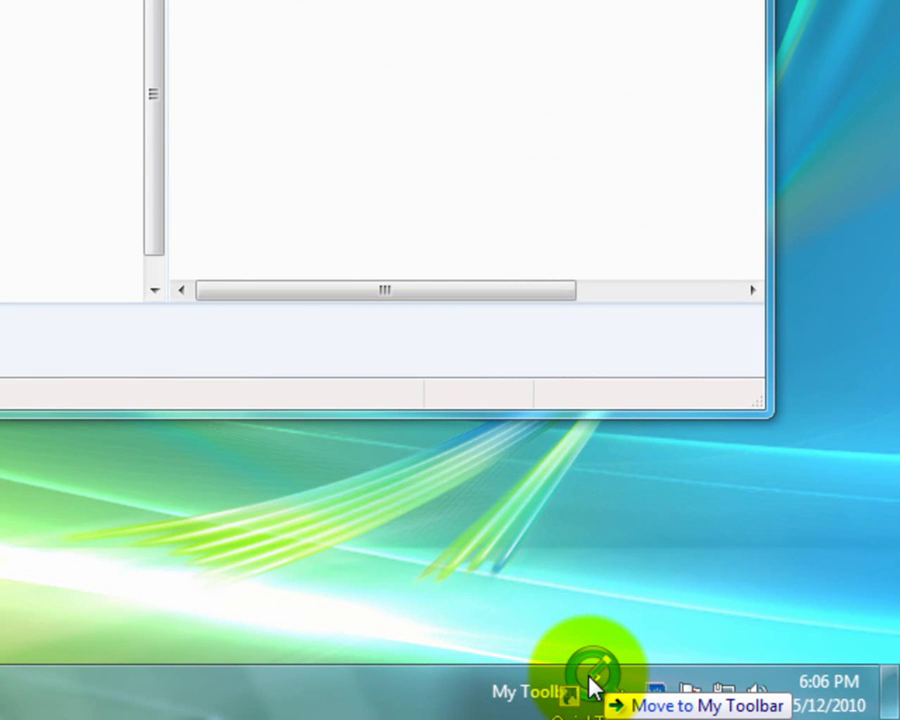
{"action": "left_click_drag", "start_coordinate": [590, 684], "coordinate": [593, 688]}
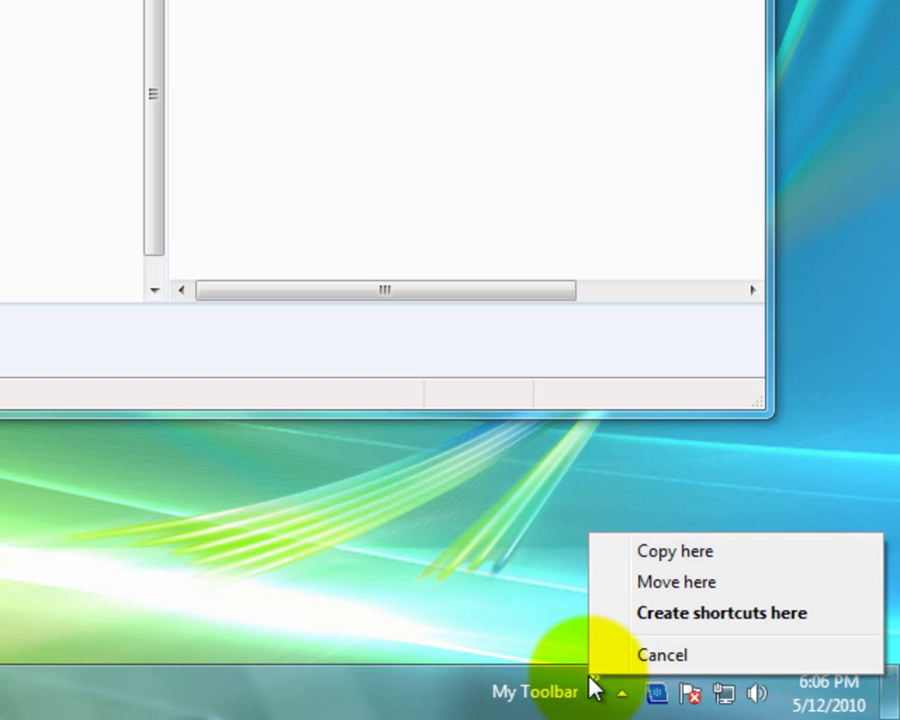
{"action": "left_click", "coordinate": [675, 553]}
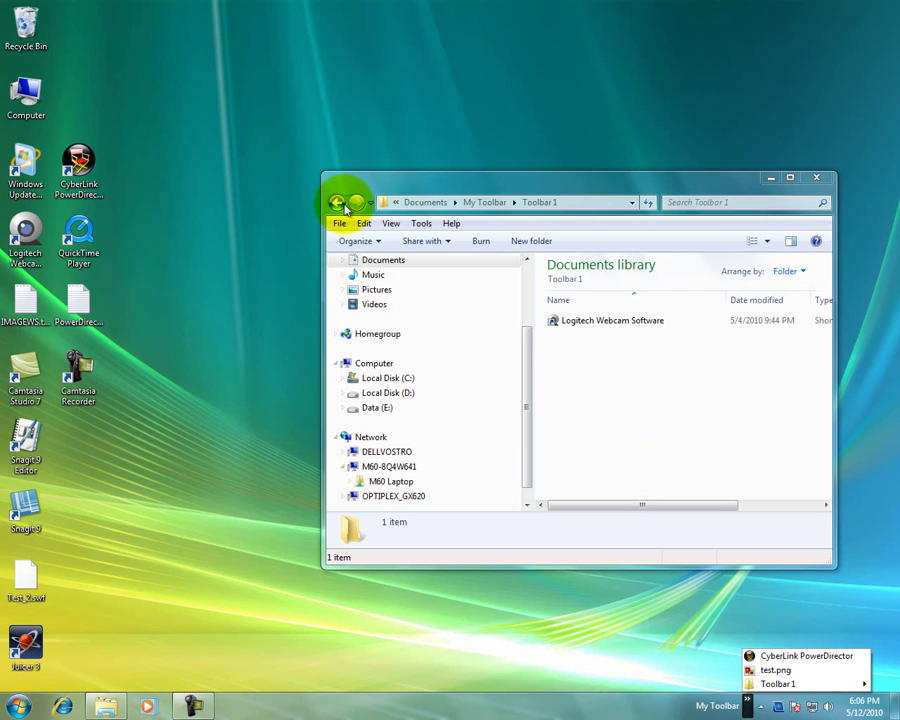
Step: Go back to the My Toolbar folder and check both it and the taskbar toolbar for the QuickTime Player shortcut
{"action": "left_click", "coordinate": [481, 591]}
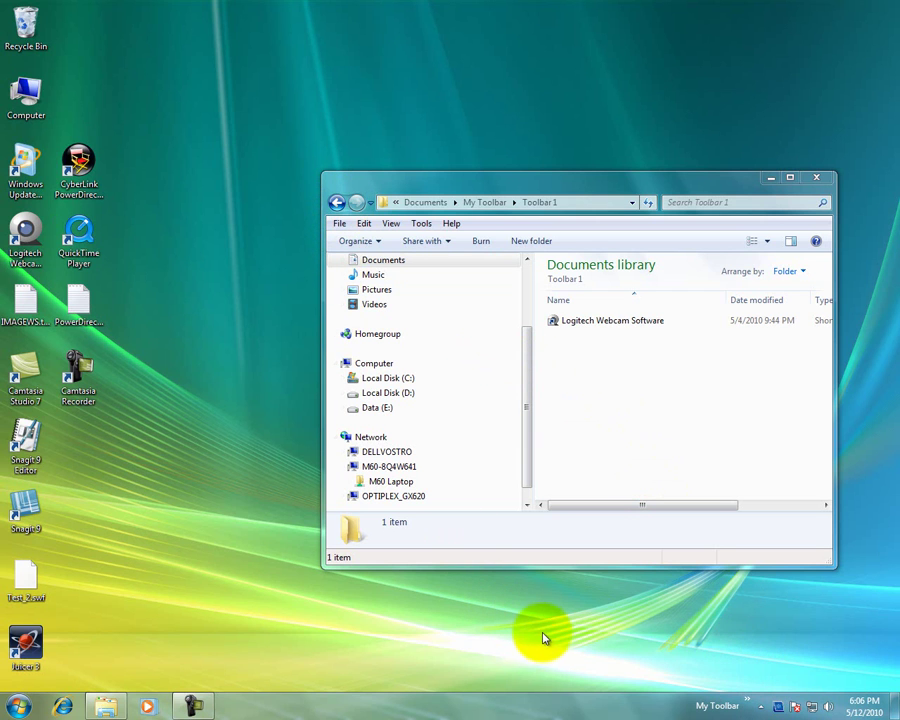
{"action": "left_click", "coordinate": [337, 203]}
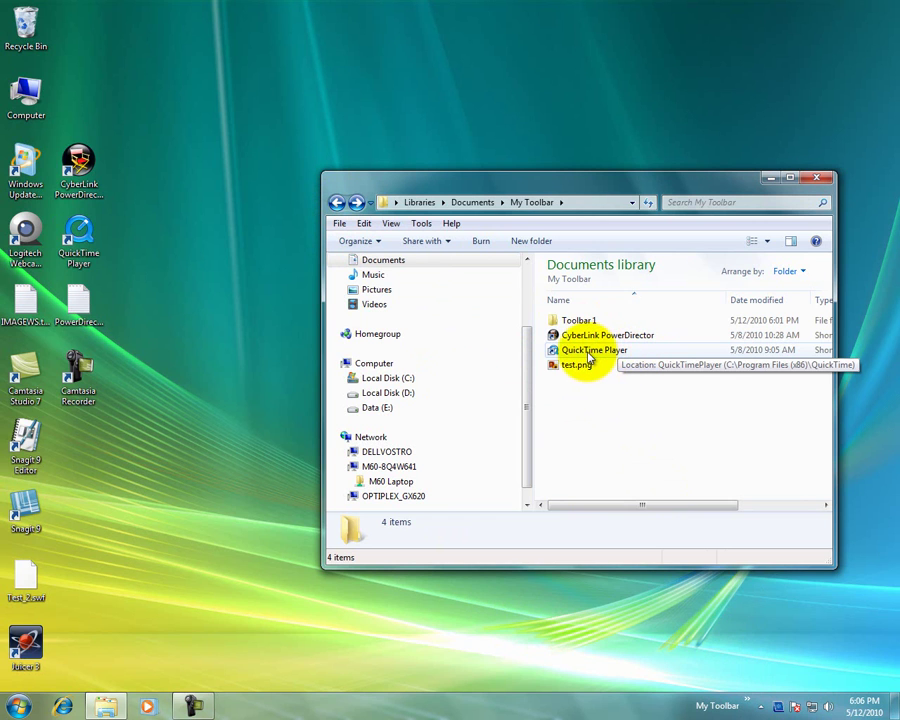
{"action": "left_click", "coordinate": [752, 706]}
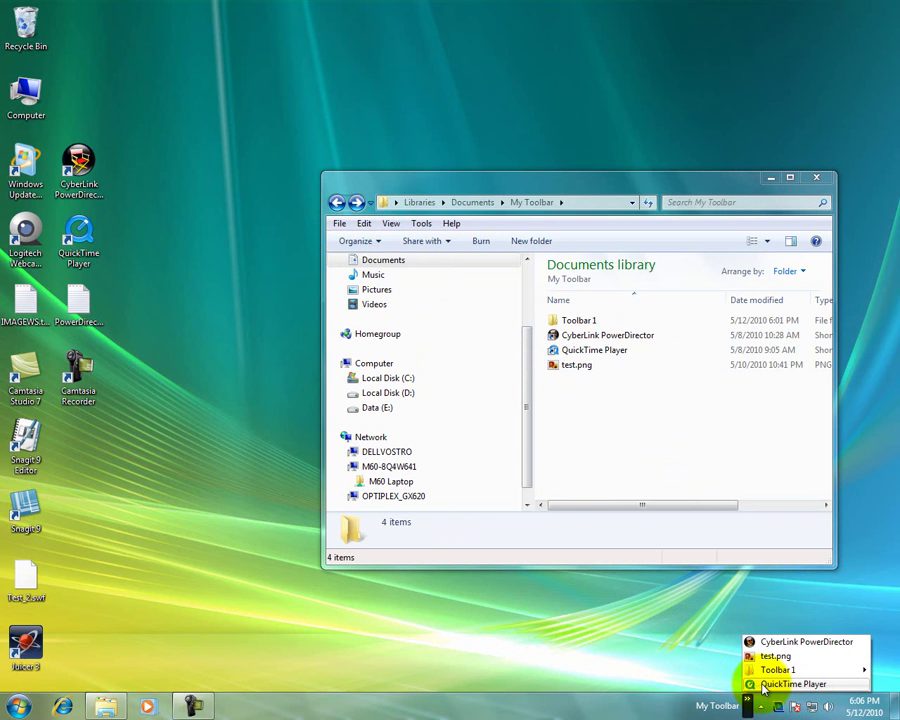
{"action": "left_click", "coordinate": [656, 652]}
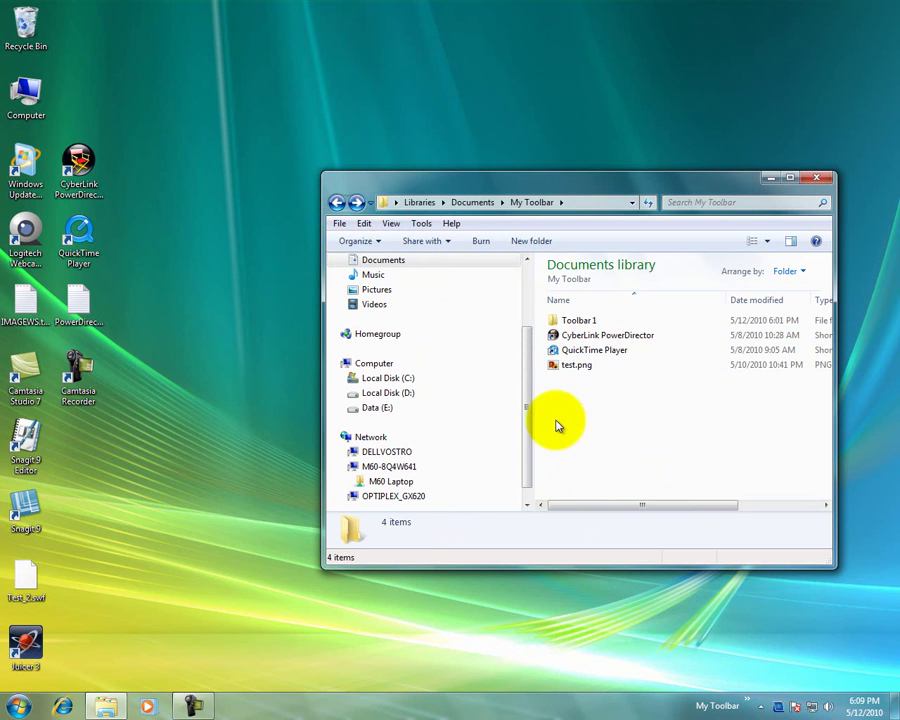
Step: Return to the Documents library and create a new folder named Toolbars in it
{"action": "left_click", "coordinate": [337, 204]}
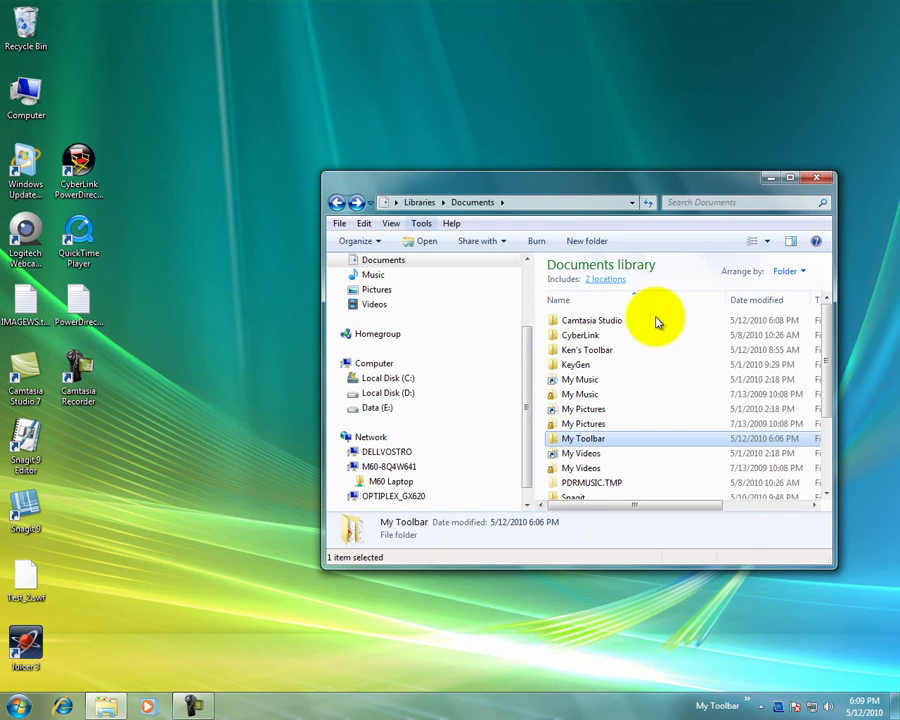
{"action": "left_click", "coordinate": [591, 441]}
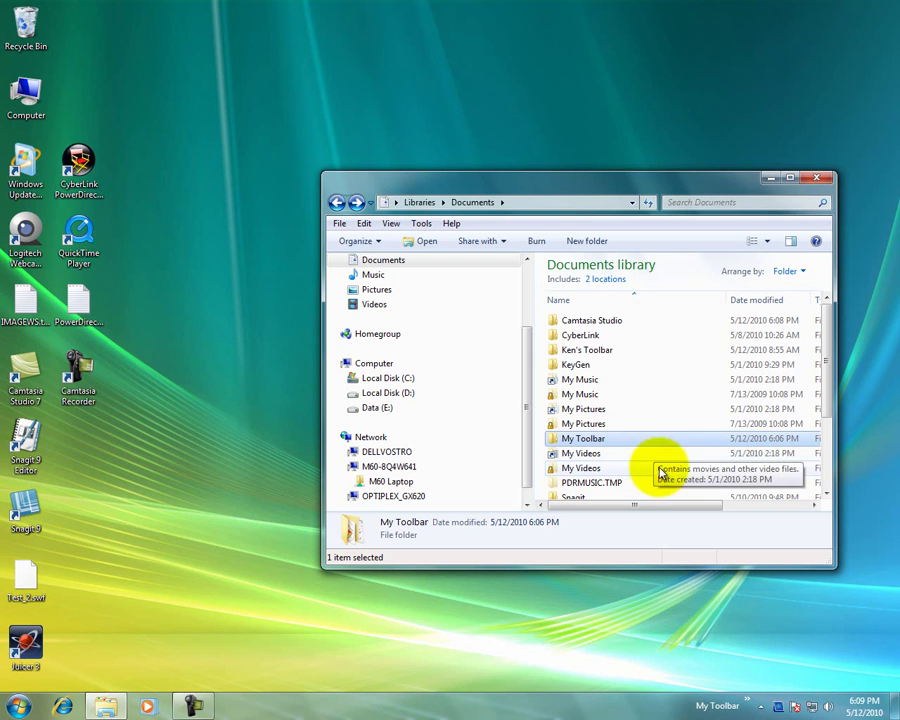
{"action": "left_click_drag", "start_coordinate": [828, 402], "coordinate": [826, 478]}
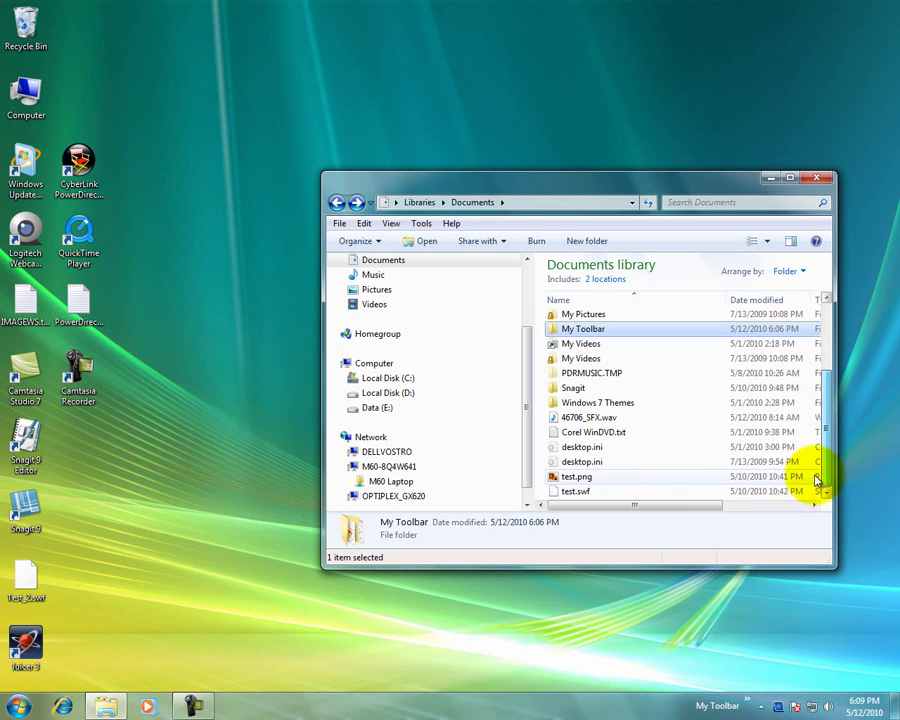
{"action": "left_click", "coordinate": [672, 468]}
{"action": "right_click", "coordinate": [672, 468]}
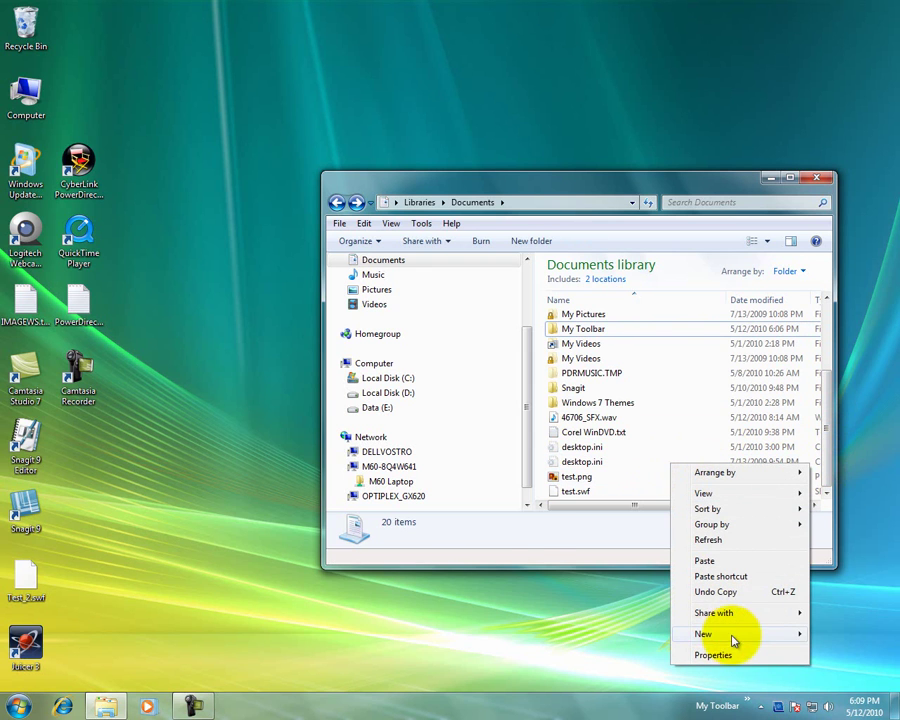
{"action": "mouse_move", "coordinate": [727, 641]}
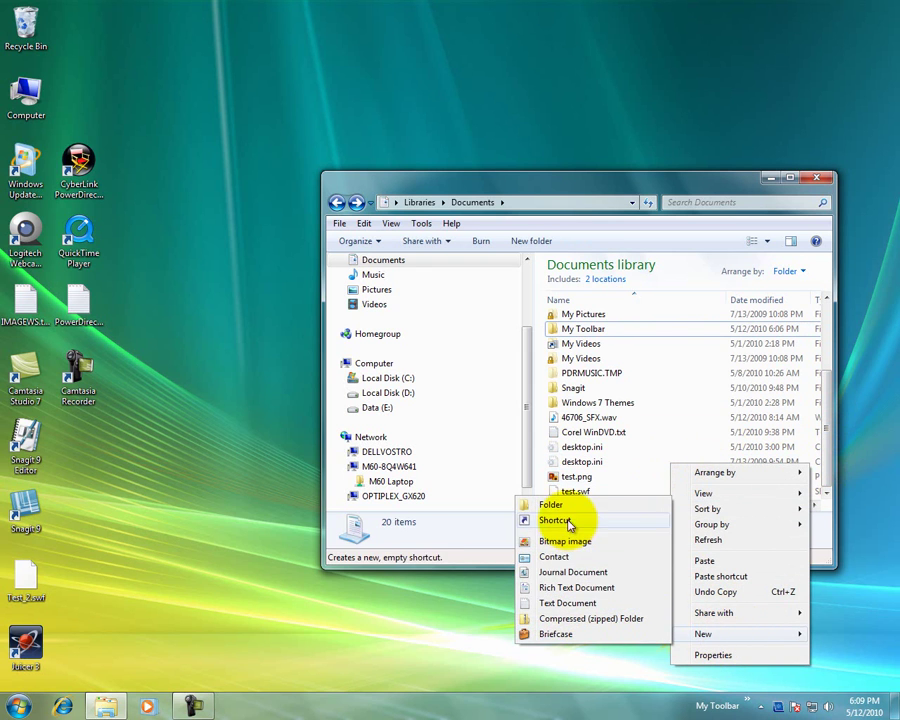
{"action": "left_click", "coordinate": [543, 504]}
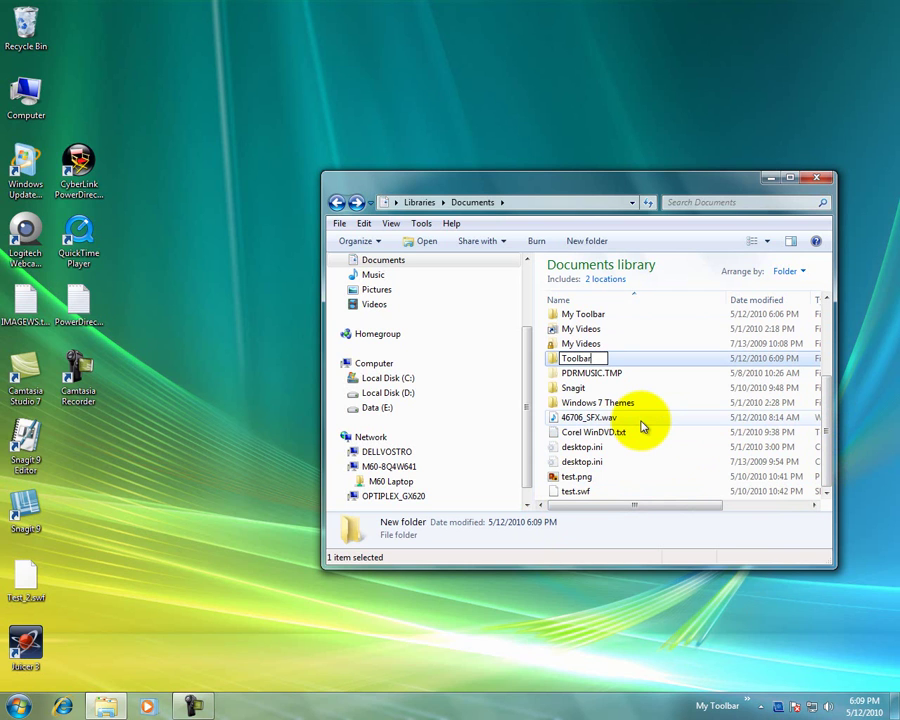
{"action": "key", "text": "Return"}
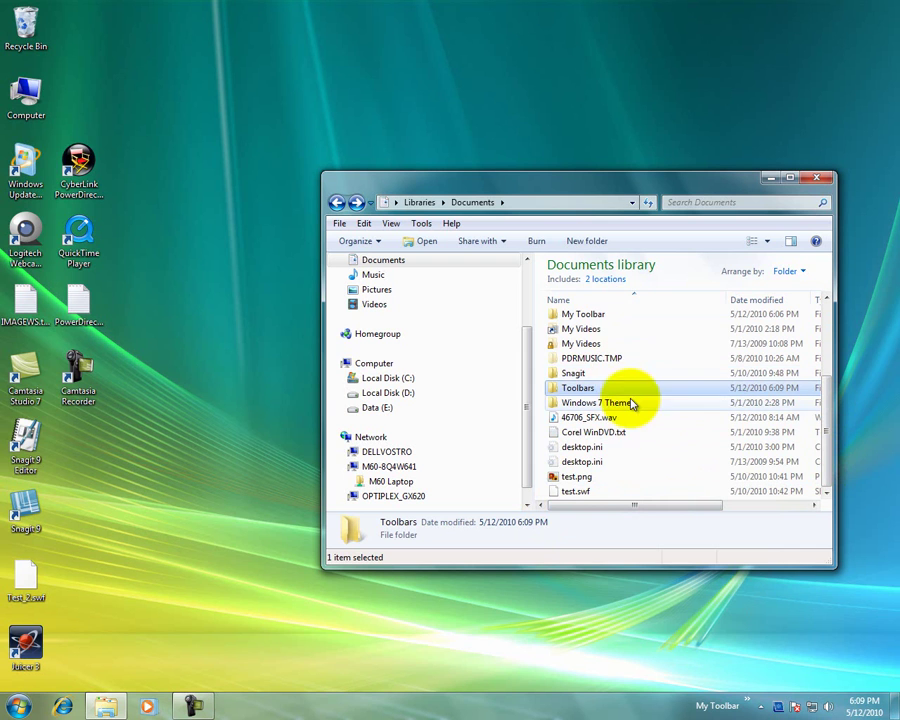
Step: Move the My Toolbar folder and the other existing toolbar folder together into the Toolbars folder
{"action": "scroll", "coordinate": [674, 436], "scroll_direction": "up", "scroll_amount": 3}
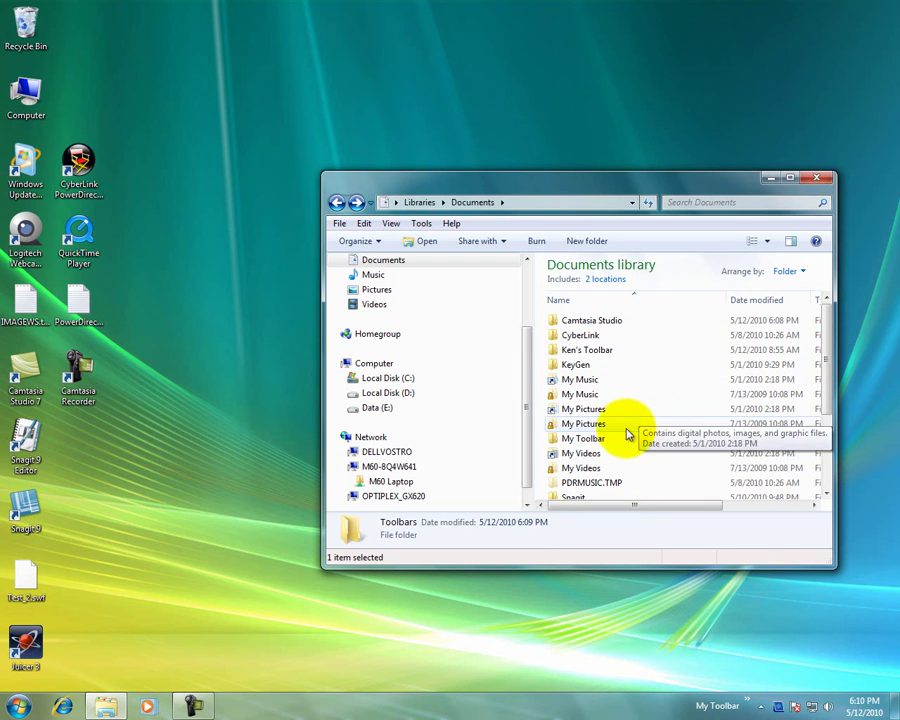
{"action": "left_click", "coordinate": [558, 350]}
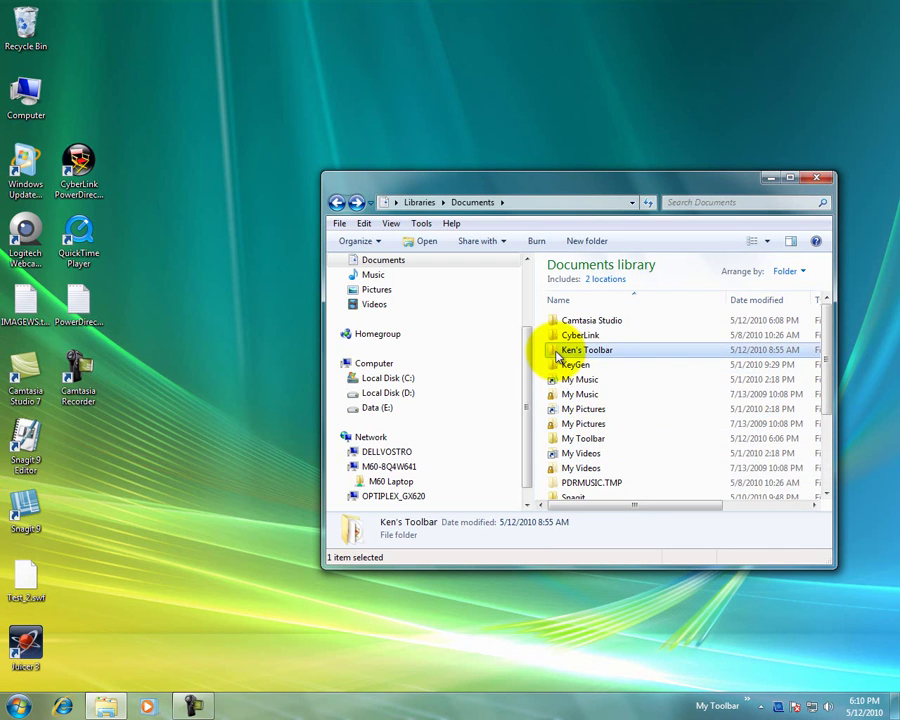
{"action": "left_click", "coordinate": [563, 440], "text": "ctrl"}
{"action": "left_click_drag", "start_coordinate": [563, 440], "coordinate": [587, 449]}
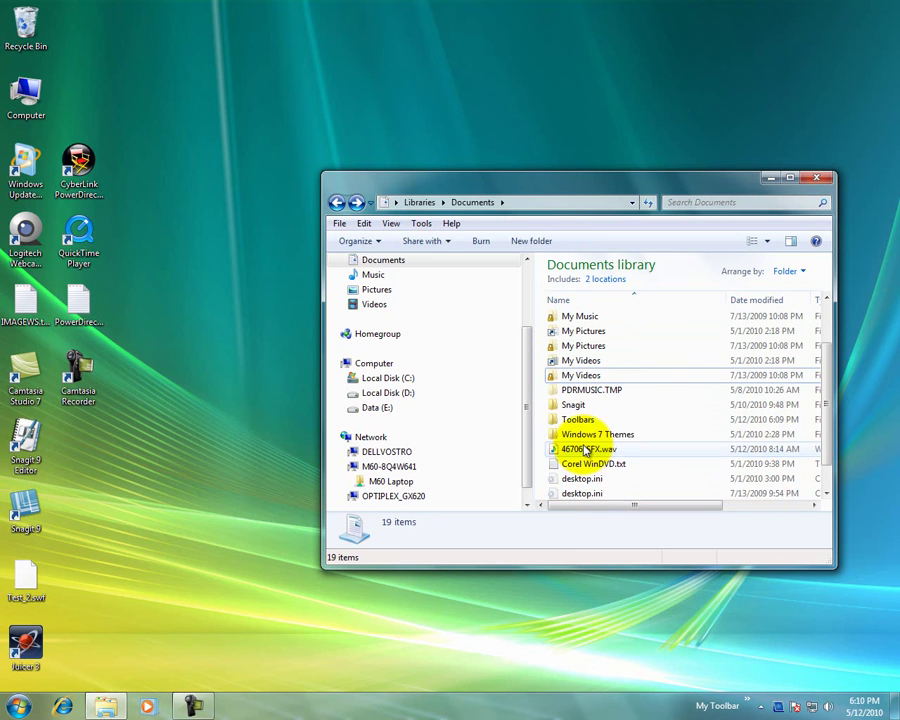
Step: Remove My Toolbar from the taskbar by turning it off among the taskbar's toolbars
{"action": "right_click", "coordinate": [641, 705]}
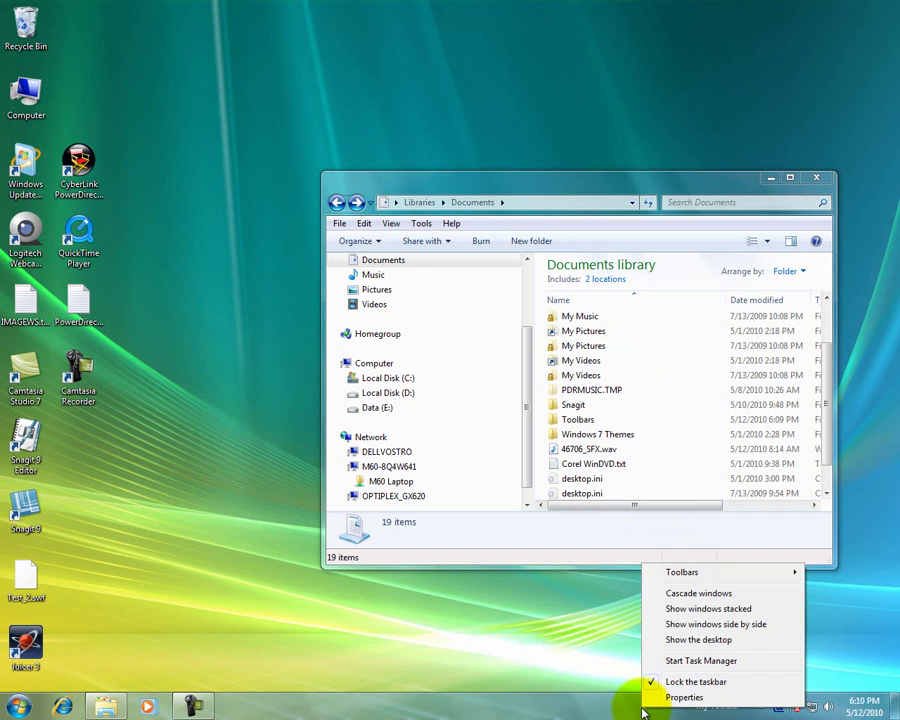
{"action": "mouse_move", "coordinate": [707, 573]}
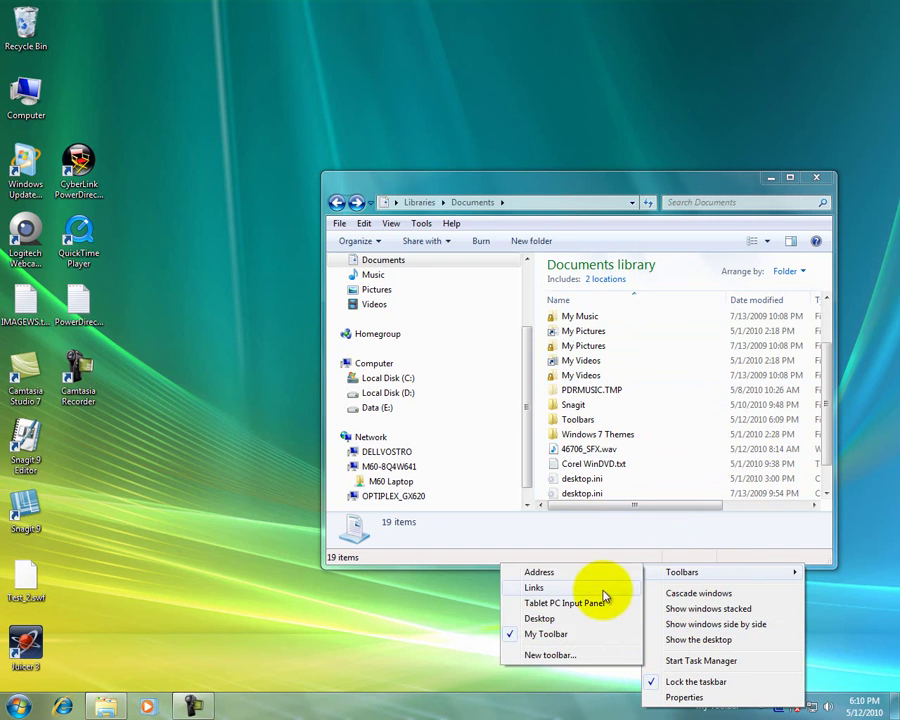
{"action": "left_click", "coordinate": [558, 636]}
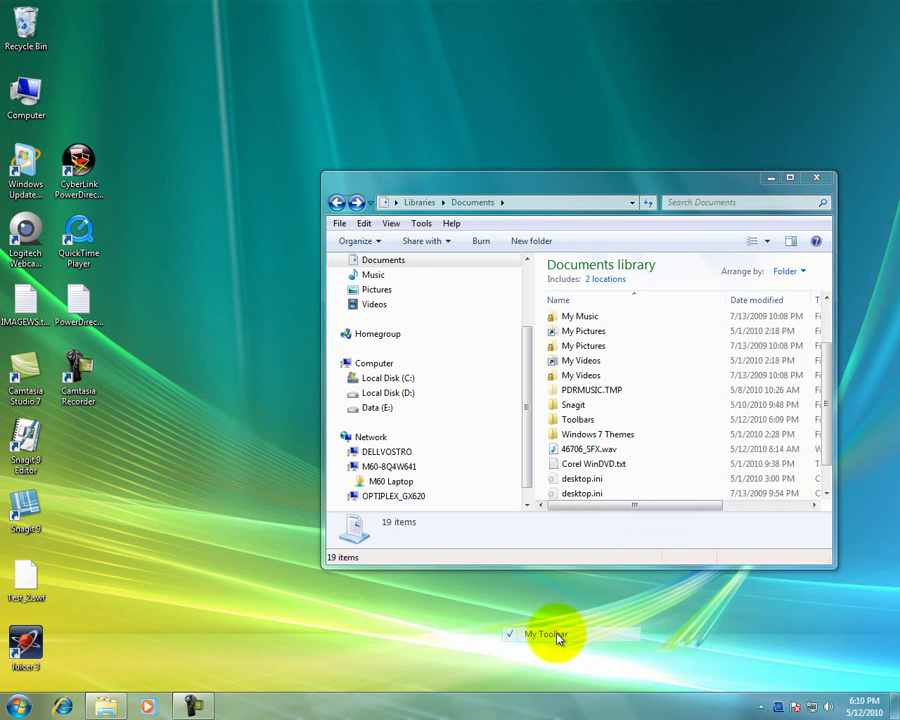
Step: Add My Toolbar back to the taskbar as a new toolbar, using its folder inside Documents > Toolbars
{"action": "right_click", "coordinate": [625, 710]}
{"action": "mouse_move", "coordinate": [663, 575]}
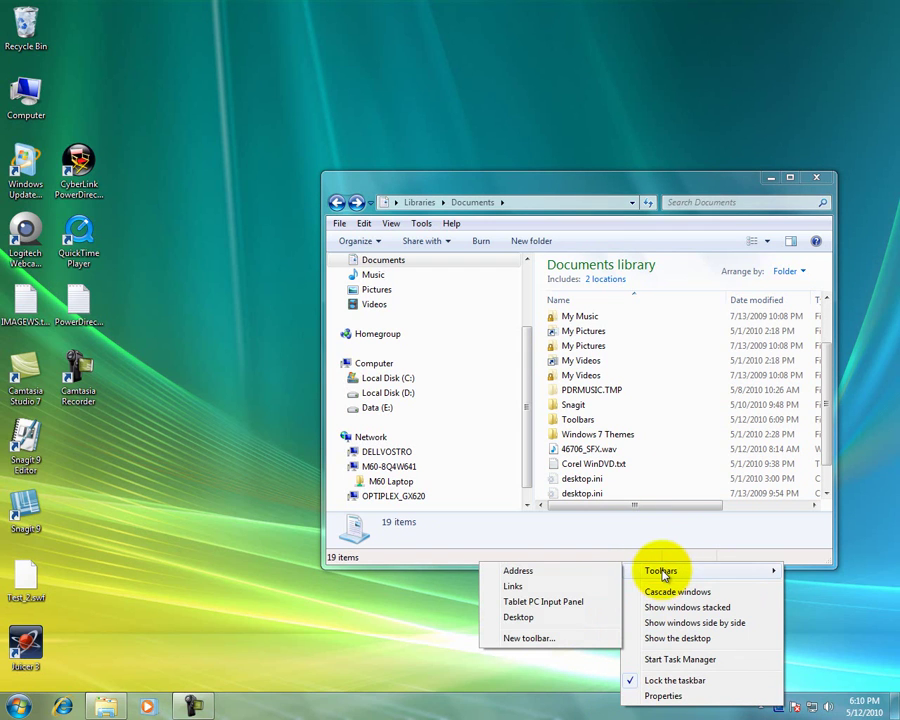
{"action": "left_click", "coordinate": [540, 638]}
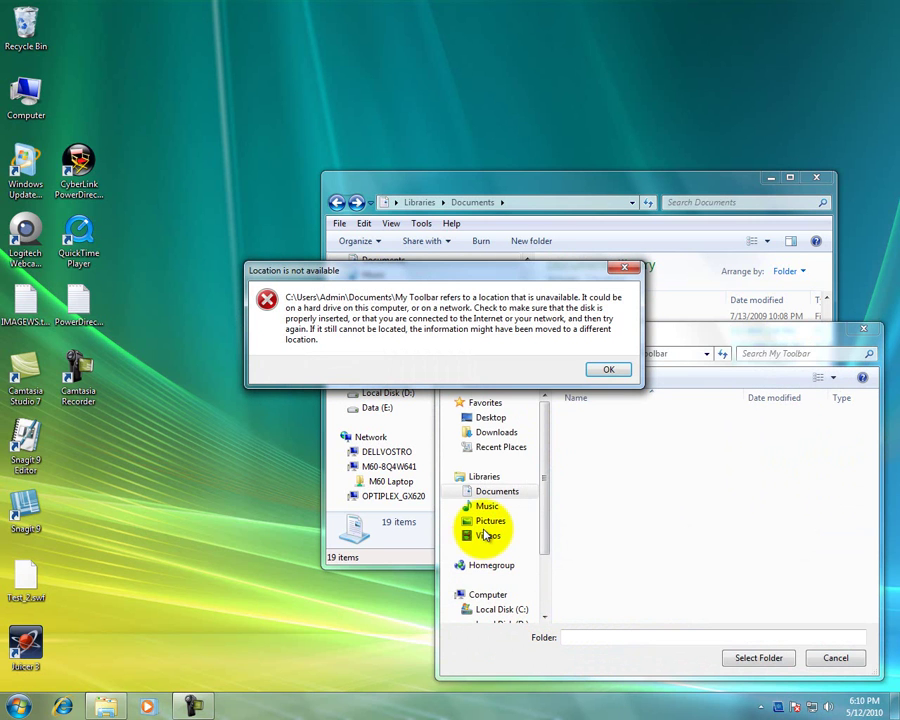
{"action": "left_click_drag", "start_coordinate": [532, 280], "coordinate": [548, 460]}
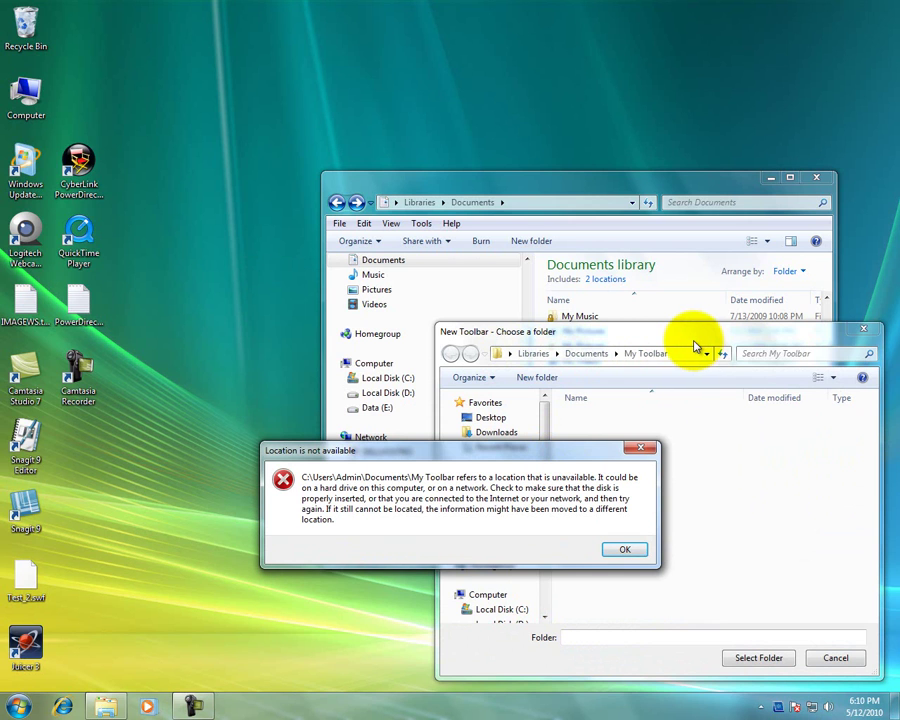
{"action": "left_click", "coordinate": [627, 553]}
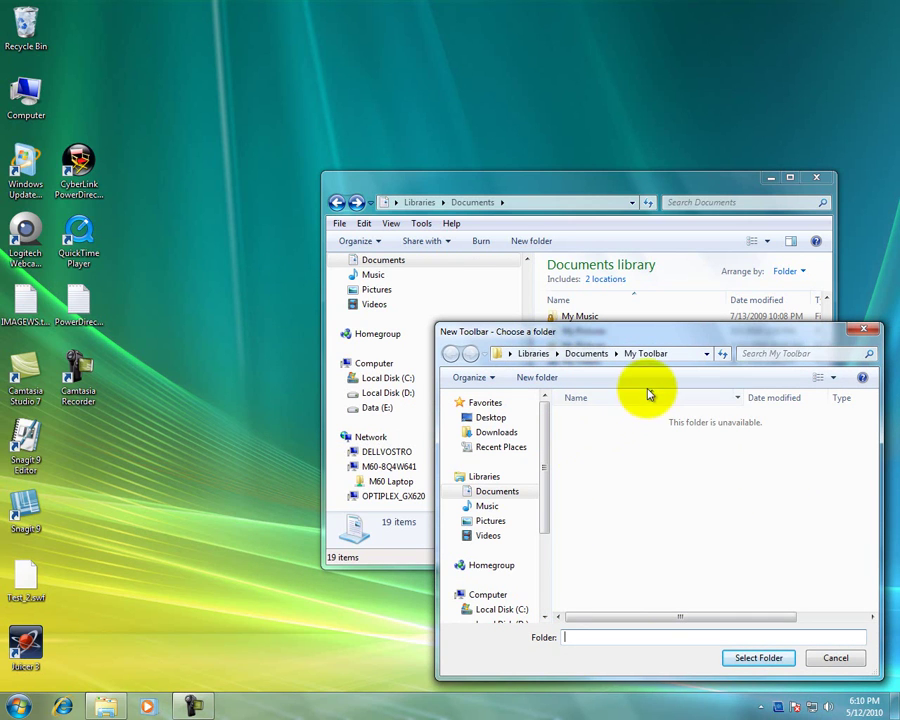
{"action": "left_click", "coordinate": [589, 355]}
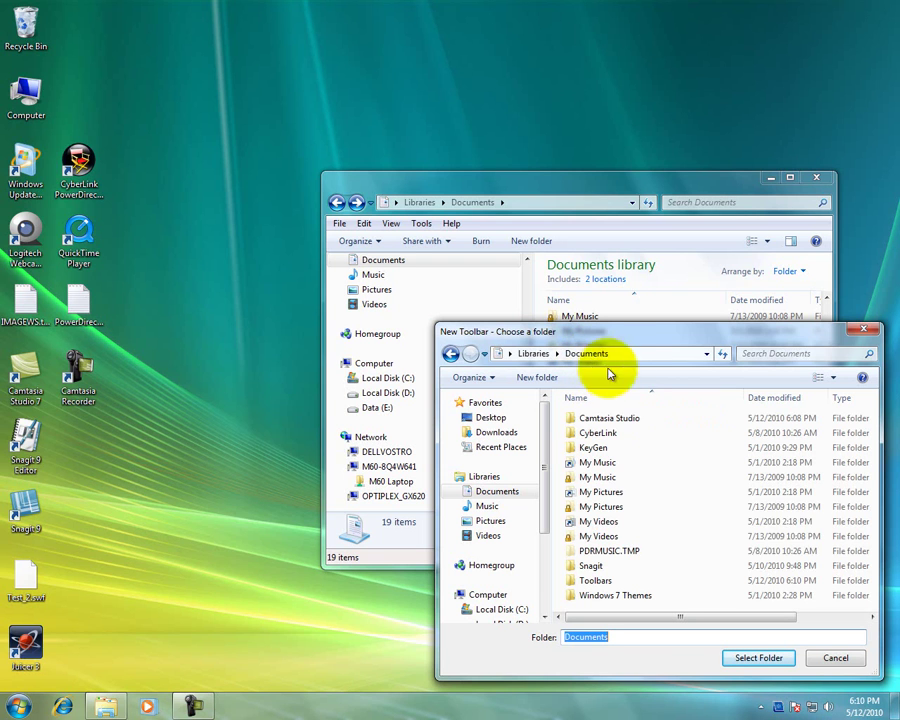
{"action": "double_click", "coordinate": [615, 580]}
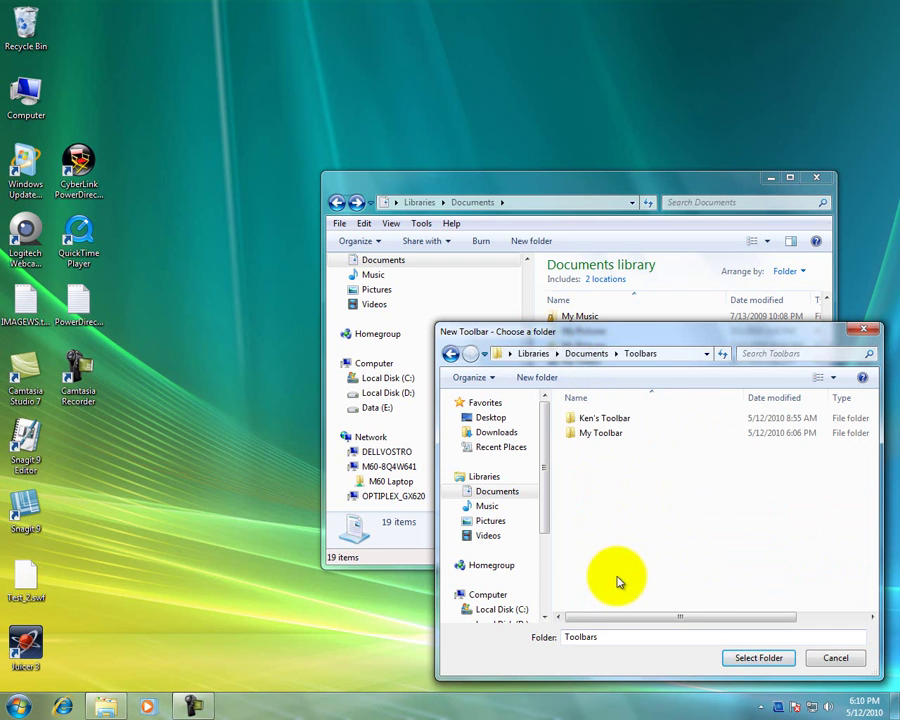
{"action": "left_click", "coordinate": [597, 436]}
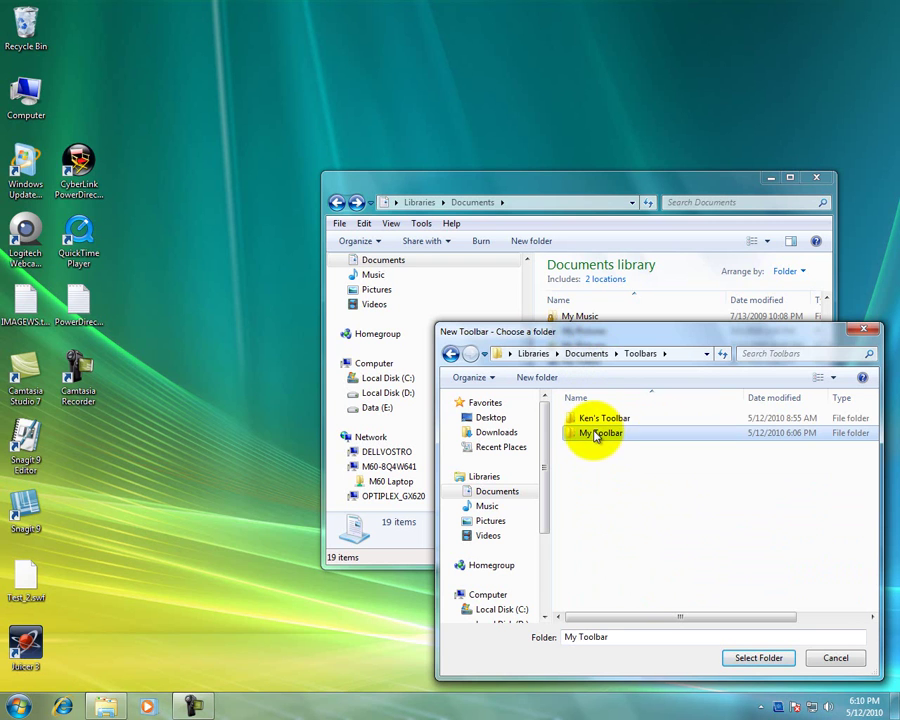
{"action": "left_click", "coordinate": [771, 659]}
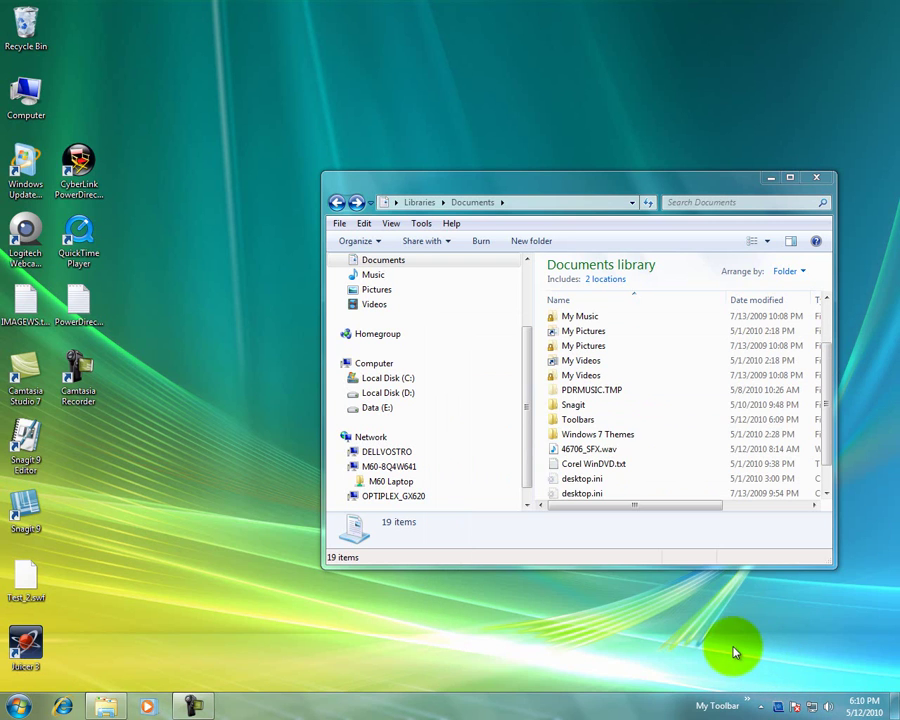
Step: Check the items of My Toolbar on the taskbar, including the contents of its Toolbar 1 subfolder
{"action": "left_click", "coordinate": [749, 707]}
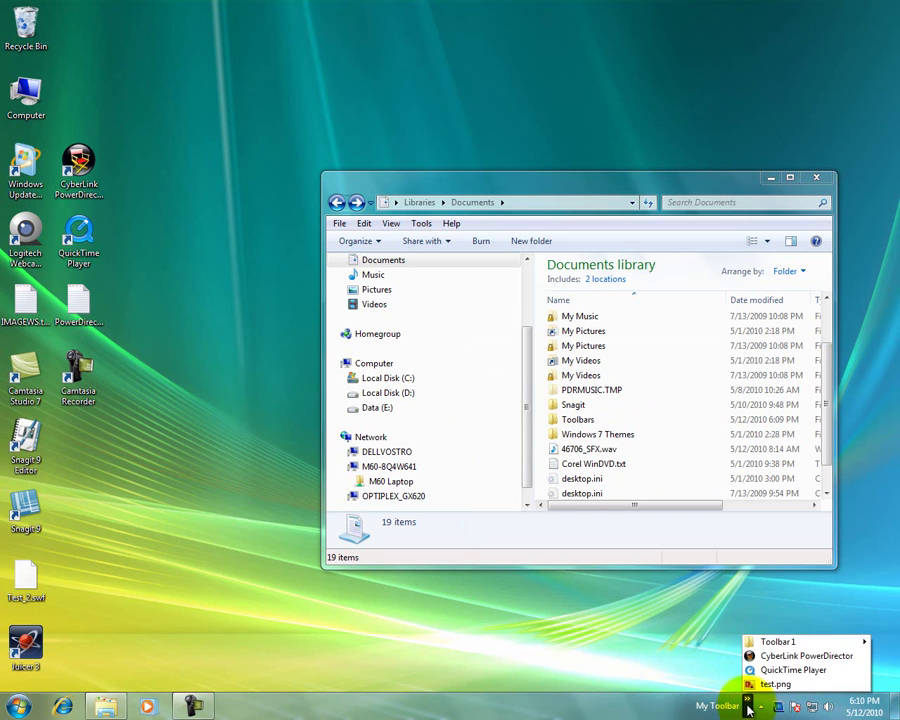
{"action": "mouse_move", "coordinate": [765, 642]}
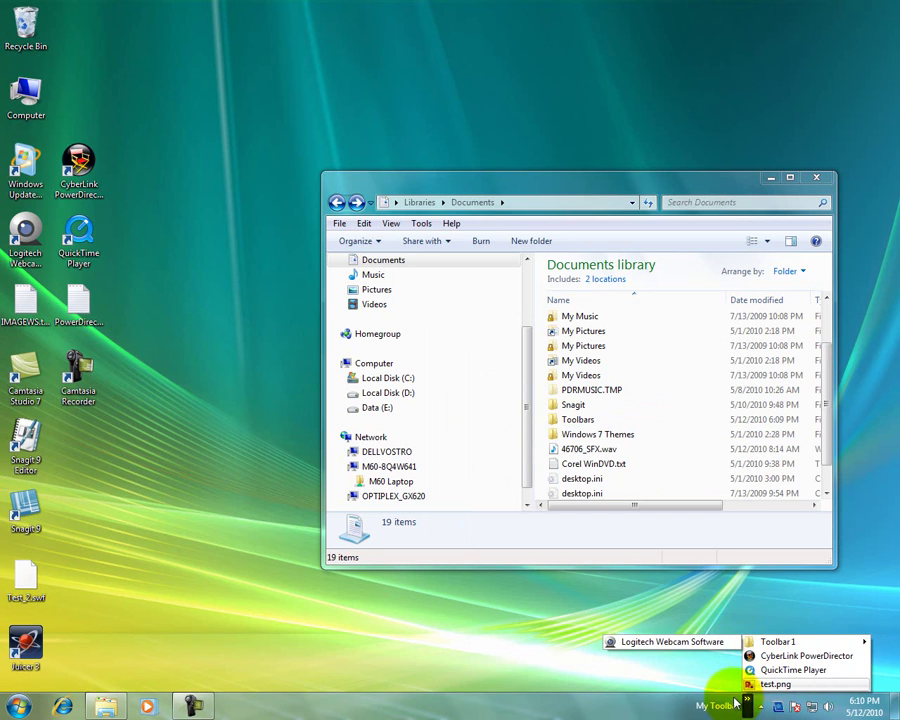
{"action": "left_click", "coordinate": [638, 708]}
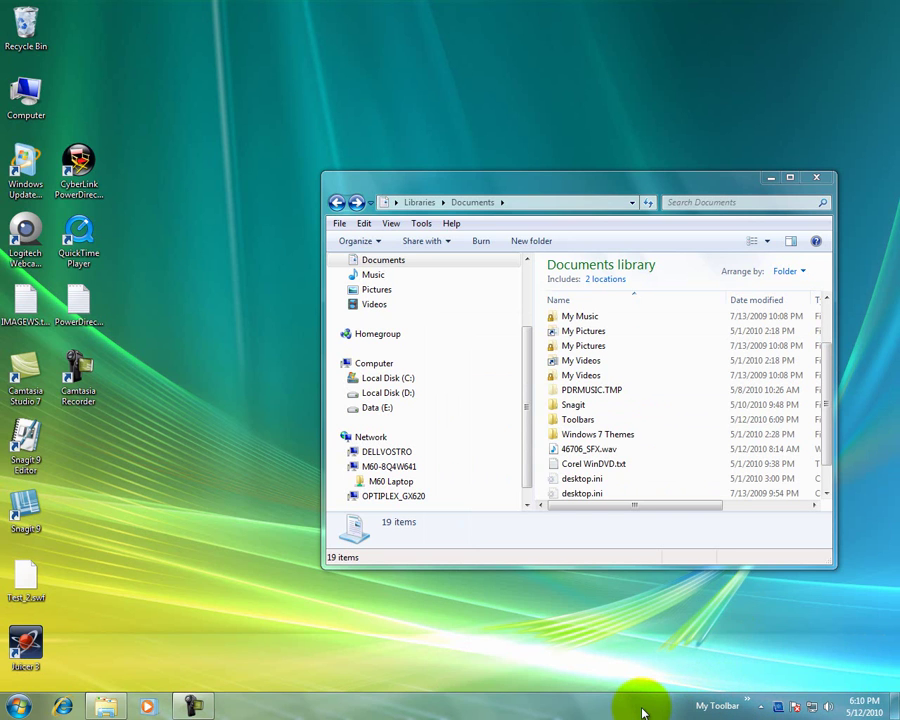
{"action": "right_click", "coordinate": [625, 707]}
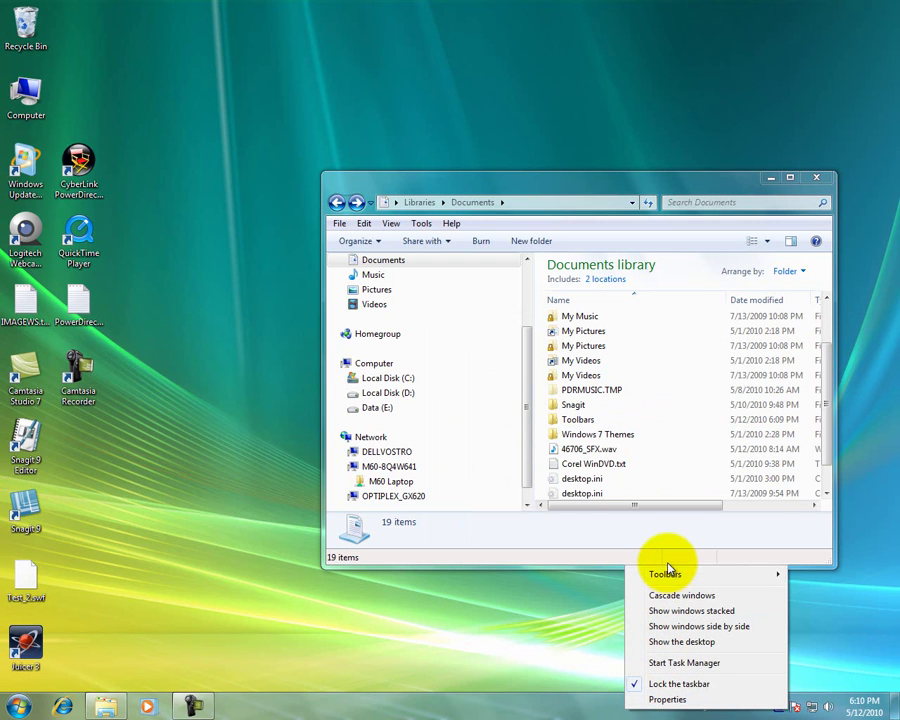
{"action": "mouse_move", "coordinate": [668, 571]}
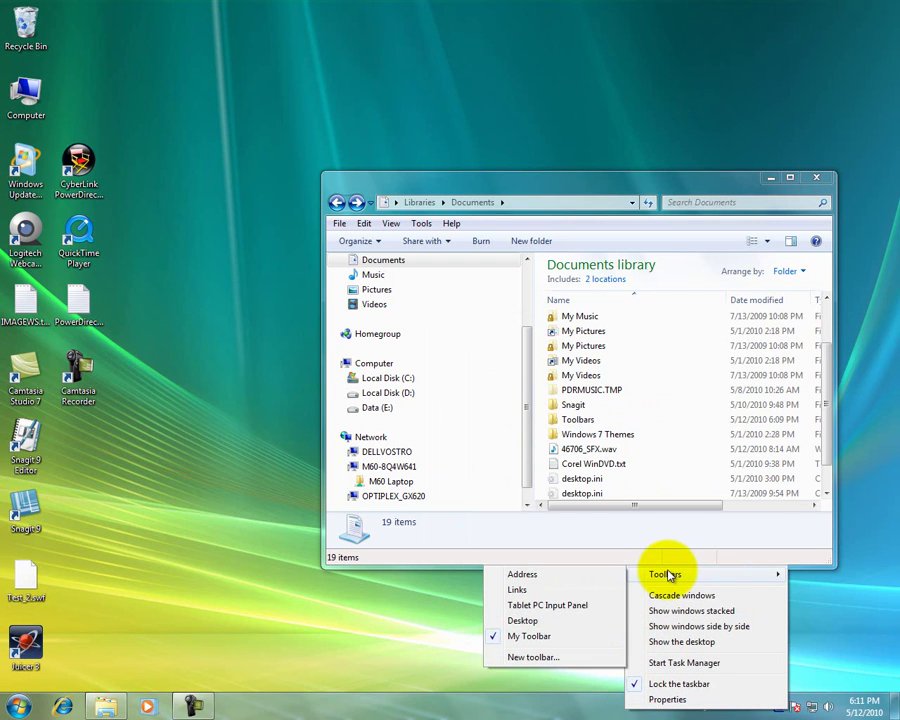
{"action": "left_click", "coordinate": [530, 657]}
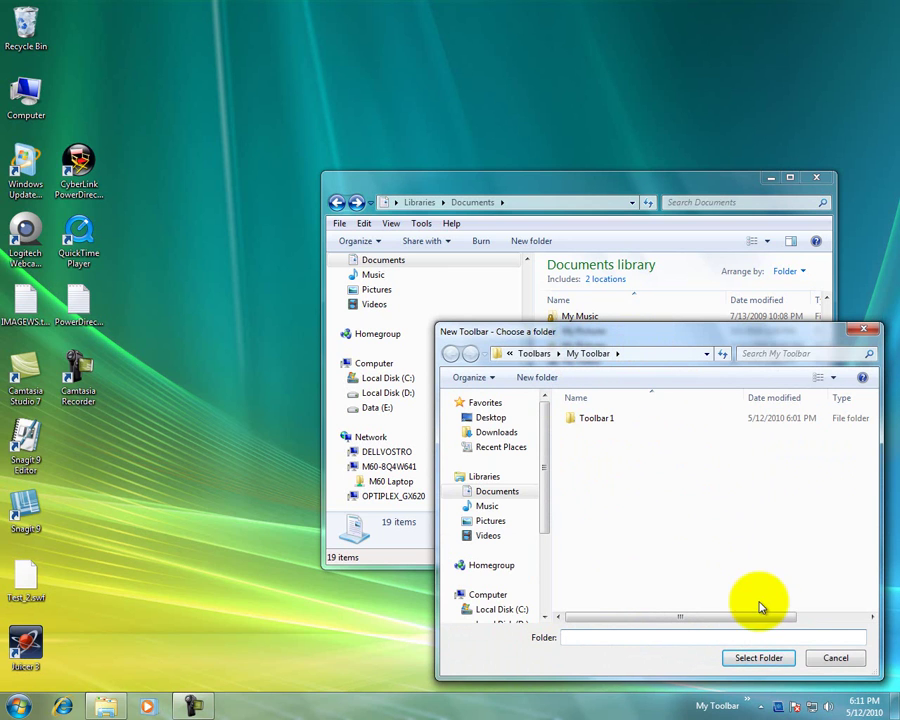
{"action": "left_click", "coordinate": [836, 658]}
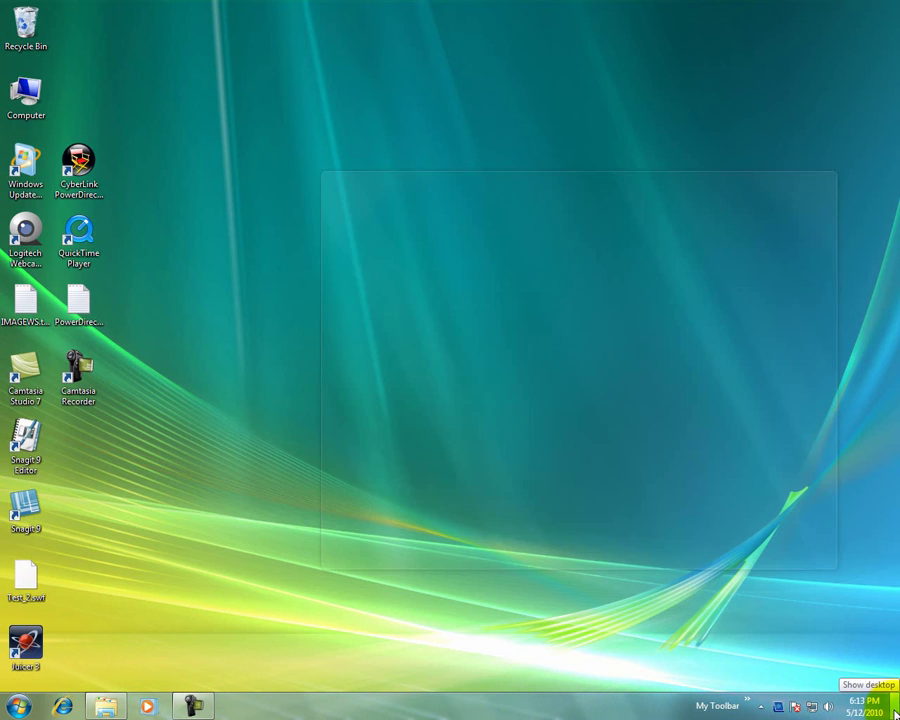
{"action": "left_click", "coordinate": [894, 712]}
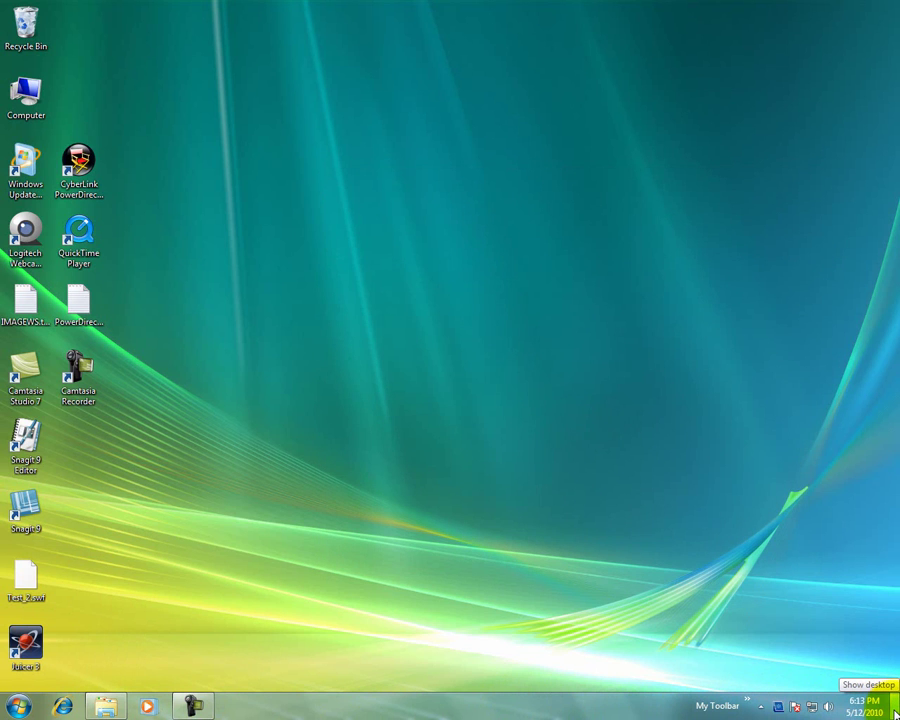
{"action": "left_click", "coordinate": [894, 712]}
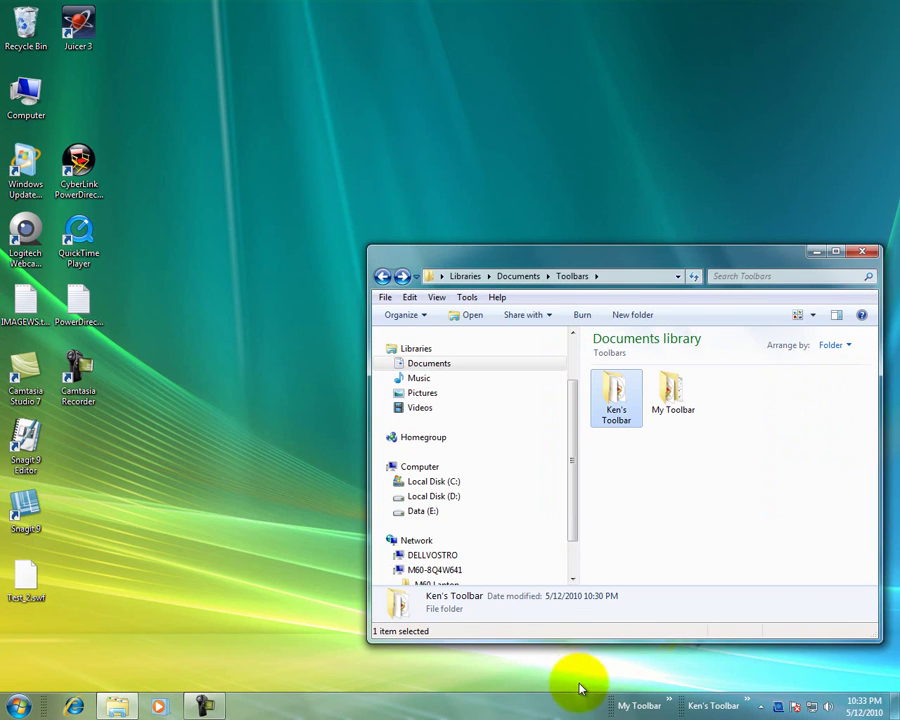
Step: With the taskbar unlocked, increase its height to two rows
{"action": "right_click", "coordinate": [548, 711]}
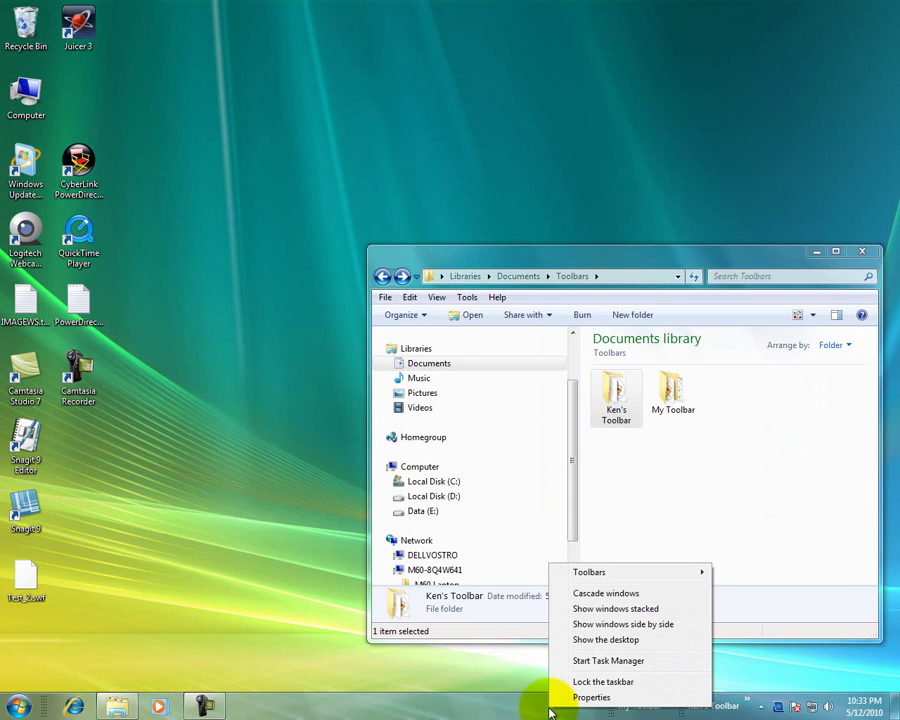
{"action": "left_click", "coordinate": [643, 684]}
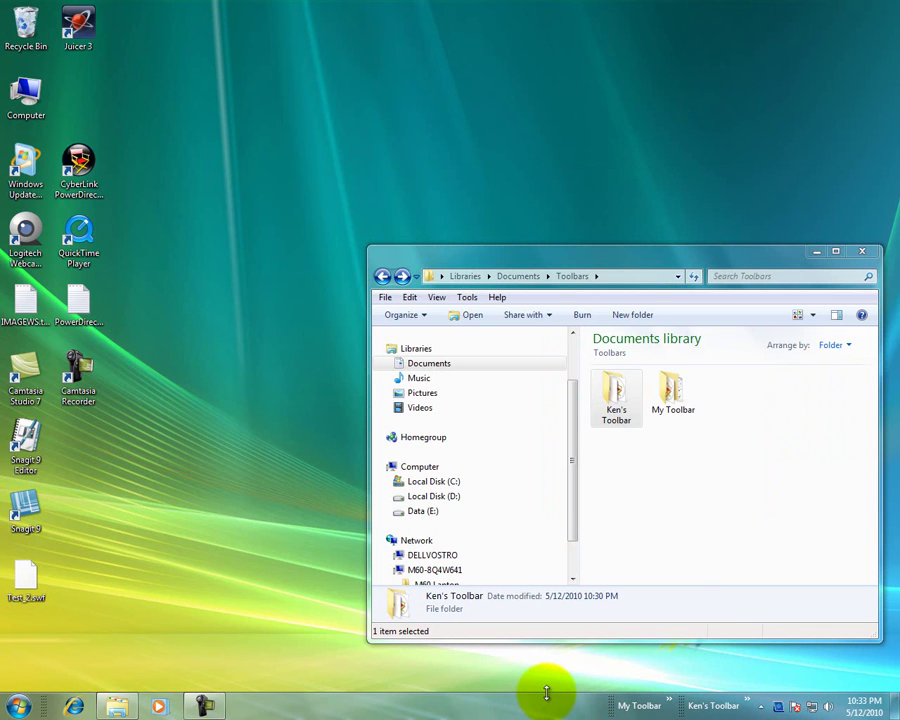
{"action": "left_click_drag", "start_coordinate": [547, 692], "coordinate": [552, 660]}
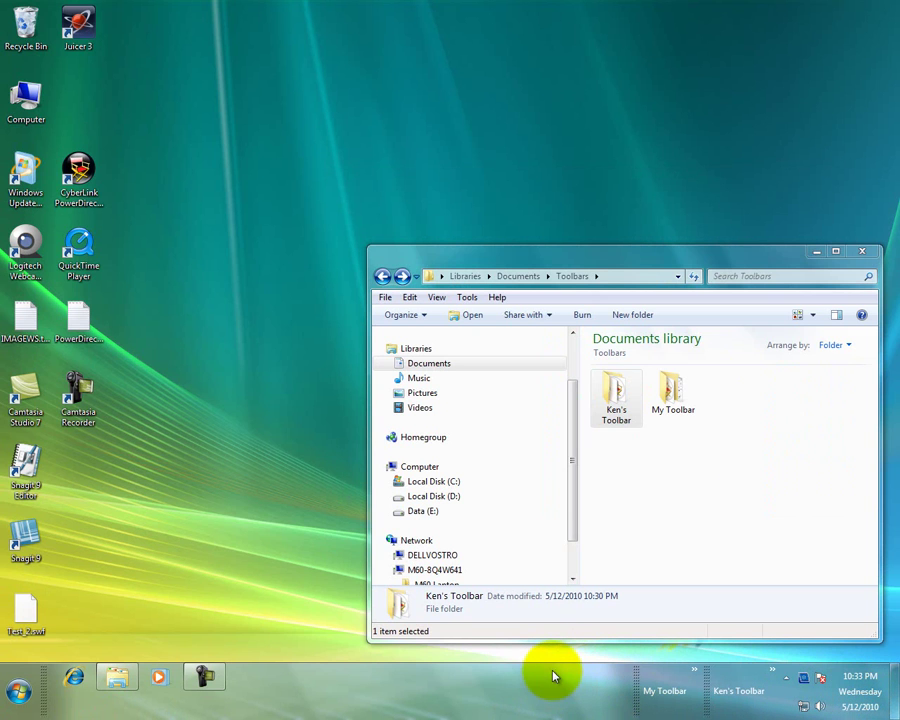
{"action": "mouse_move", "coordinate": [549, 663]}
{"action": "left_mouse_down"}
{"action": "mouse_move", "coordinate": [548, 681]}
{"action": "mouse_move", "coordinate": [540, 654]}
{"action": "left_mouse_up"}
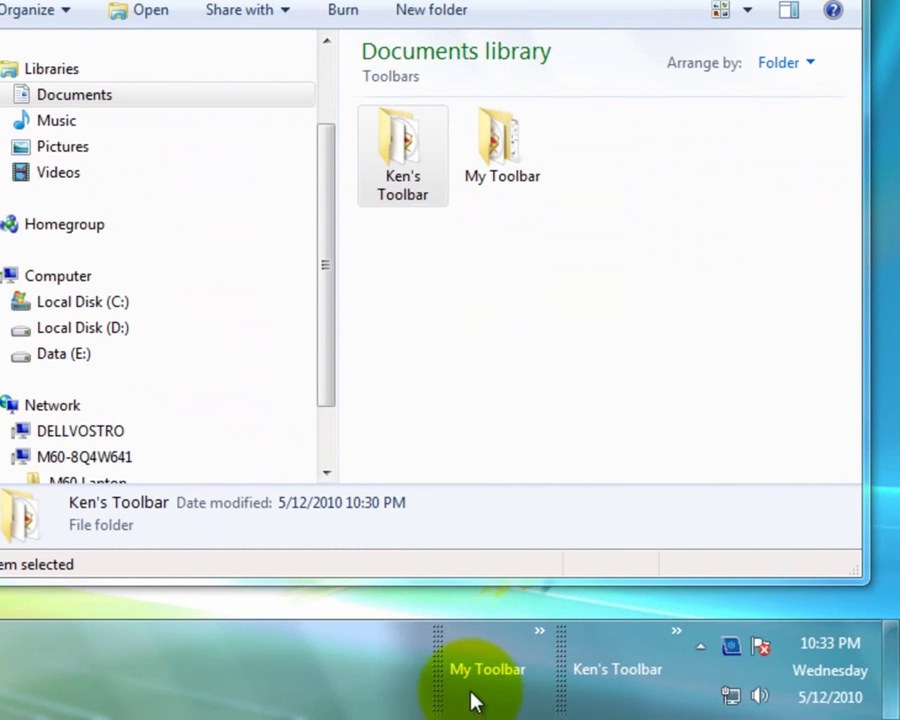
Step: Widen My Toolbar and the custom toolbar beside it to check their items and subfolder, and shrink both back to their titles
{"action": "left_click_drag", "start_coordinate": [420, 670], "coordinate": [135, 669]}
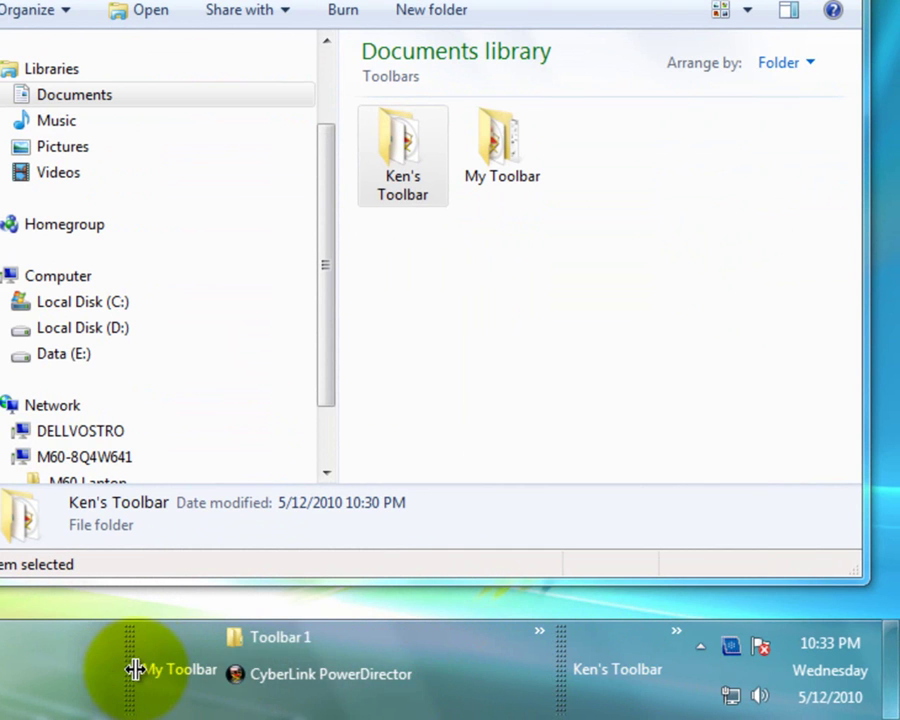
{"action": "left_click", "coordinate": [301, 638]}
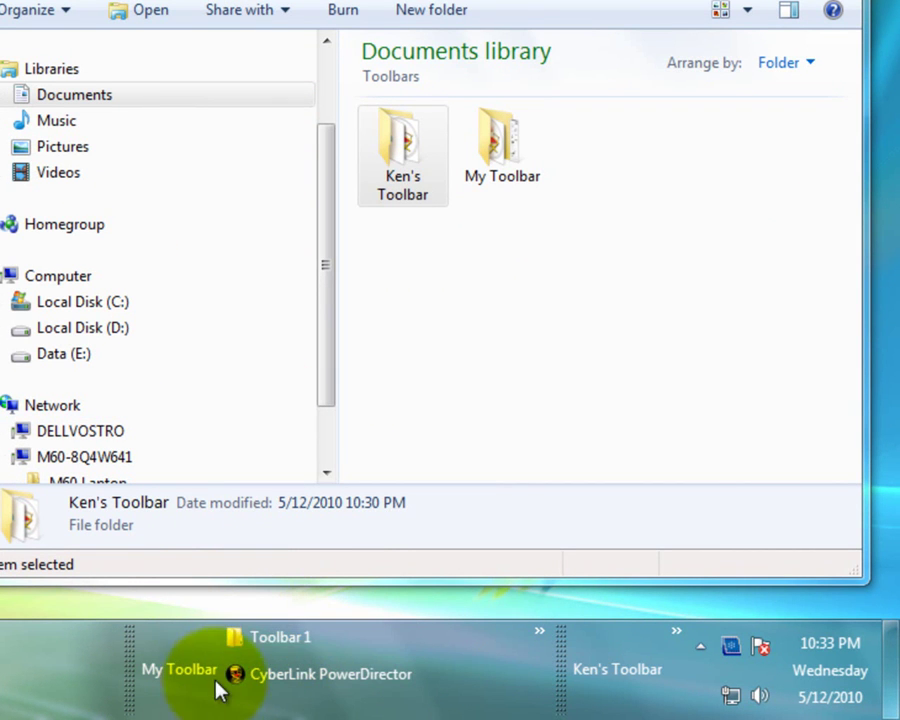
{"action": "left_click_drag", "start_coordinate": [561, 656], "coordinate": [357, 663]}
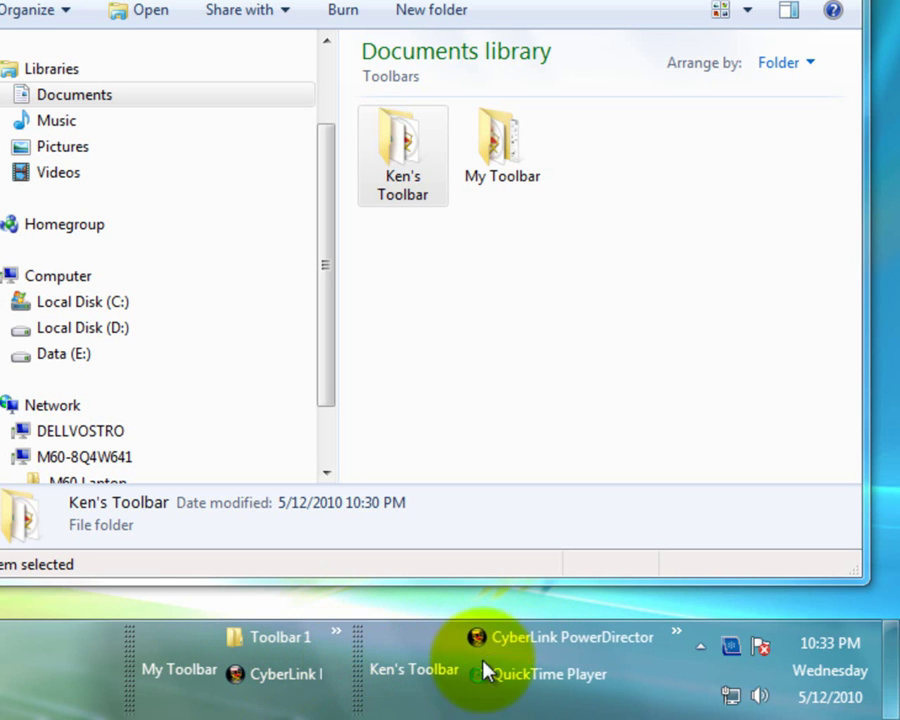
{"action": "left_click", "coordinate": [679, 644]}
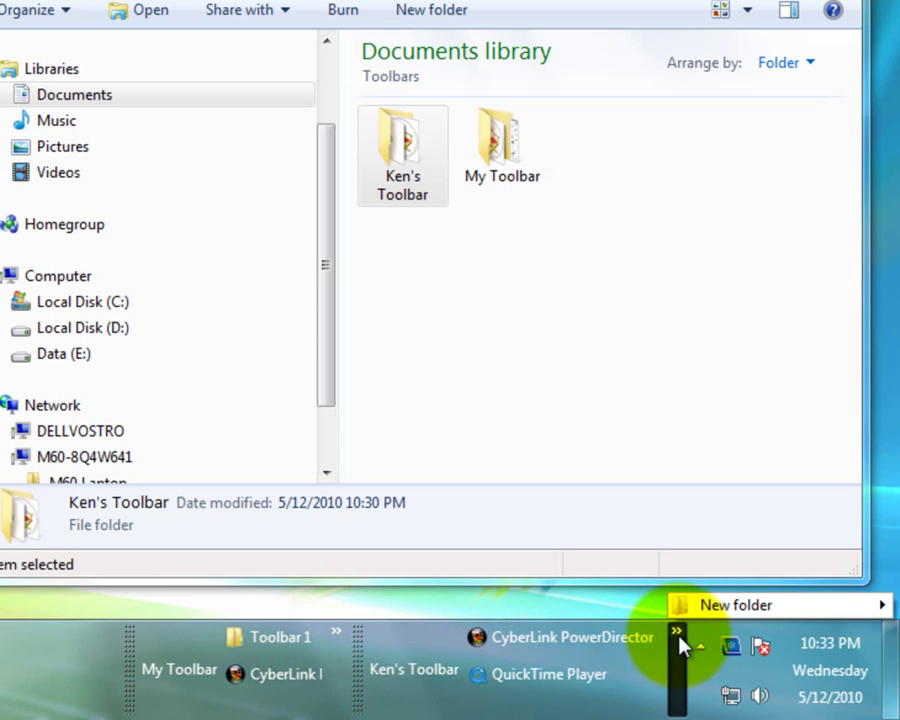
{"action": "mouse_move", "coordinate": [716, 612]}
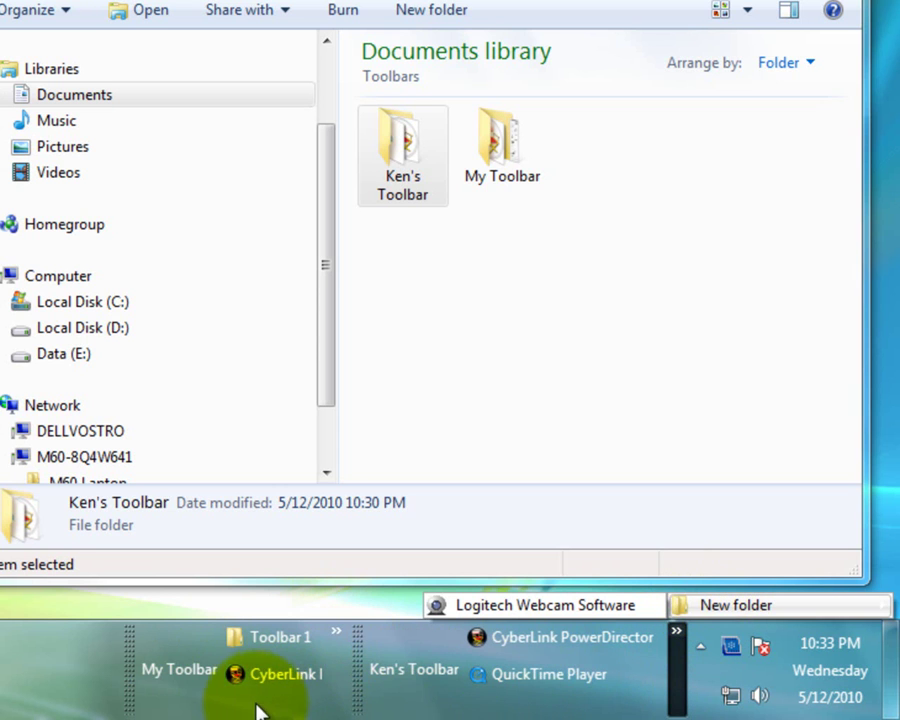
{"action": "left_click", "coordinate": [443, 708]}
{"action": "left_click_drag", "start_coordinate": [360, 687], "coordinate": [597, 688]}
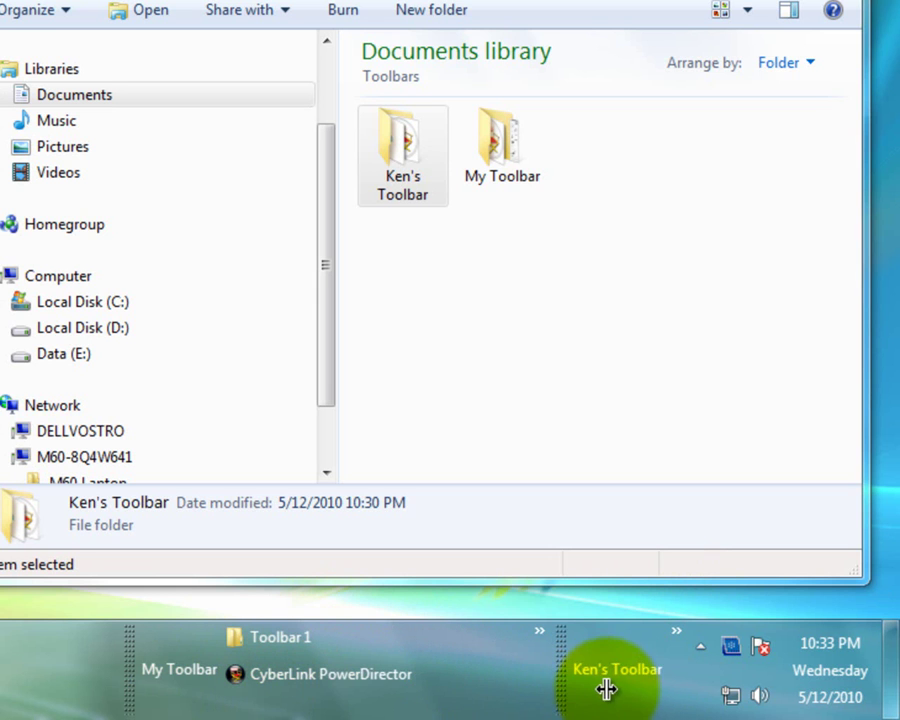
{"action": "left_click_drag", "start_coordinate": [124, 670], "coordinate": [466, 700]}
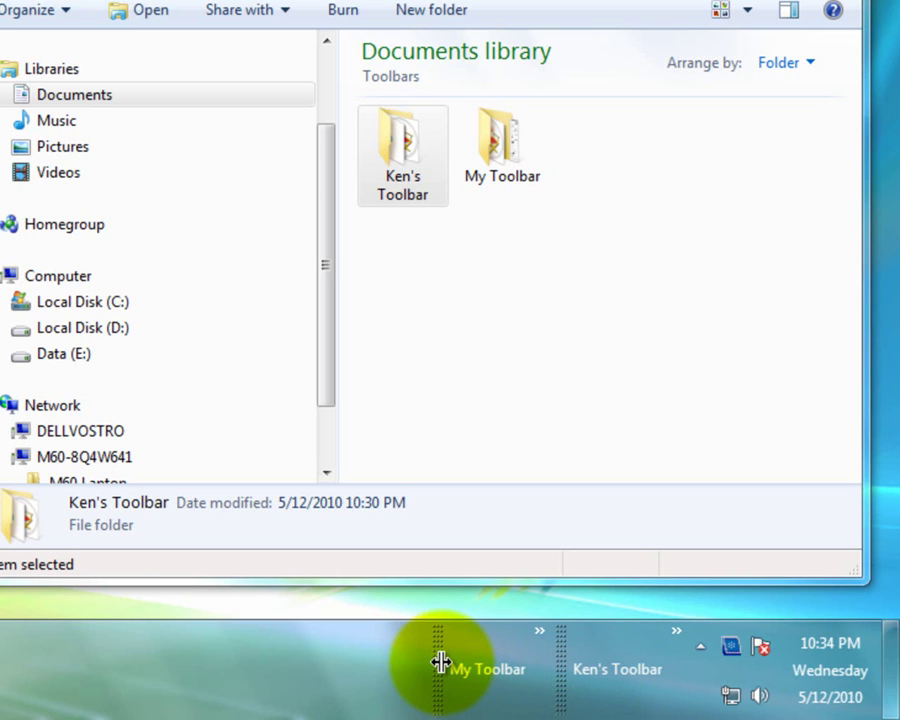
Step: Swap My Toolbar with the custom toolbar beside it, expand that other toolbar, and restore the original order
{"action": "left_click_drag", "start_coordinate": [440, 662], "coordinate": [606, 665]}
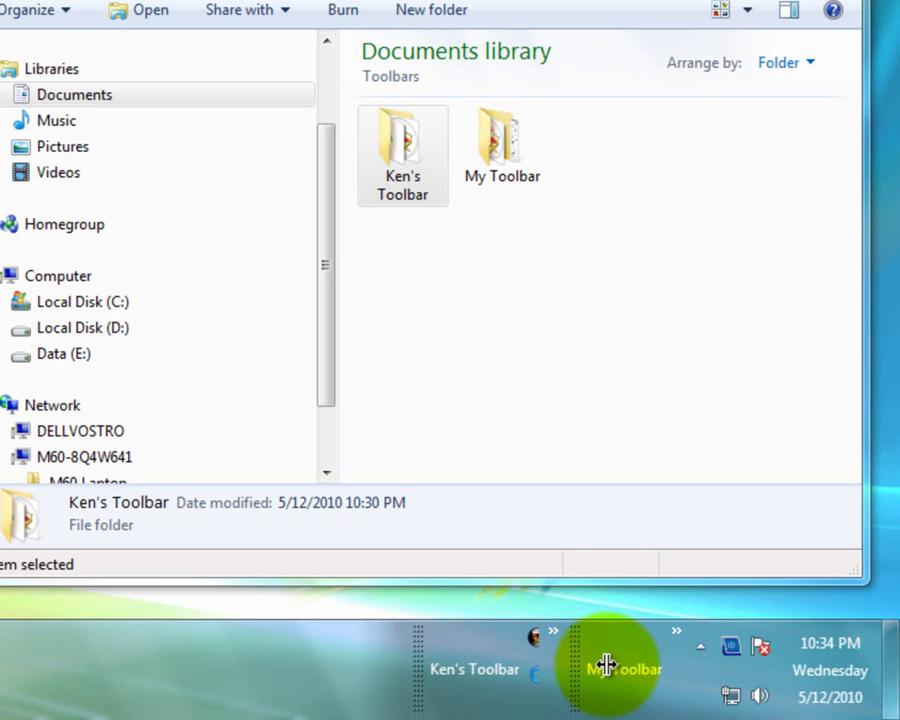
{"action": "double_click", "coordinate": [418, 641]}
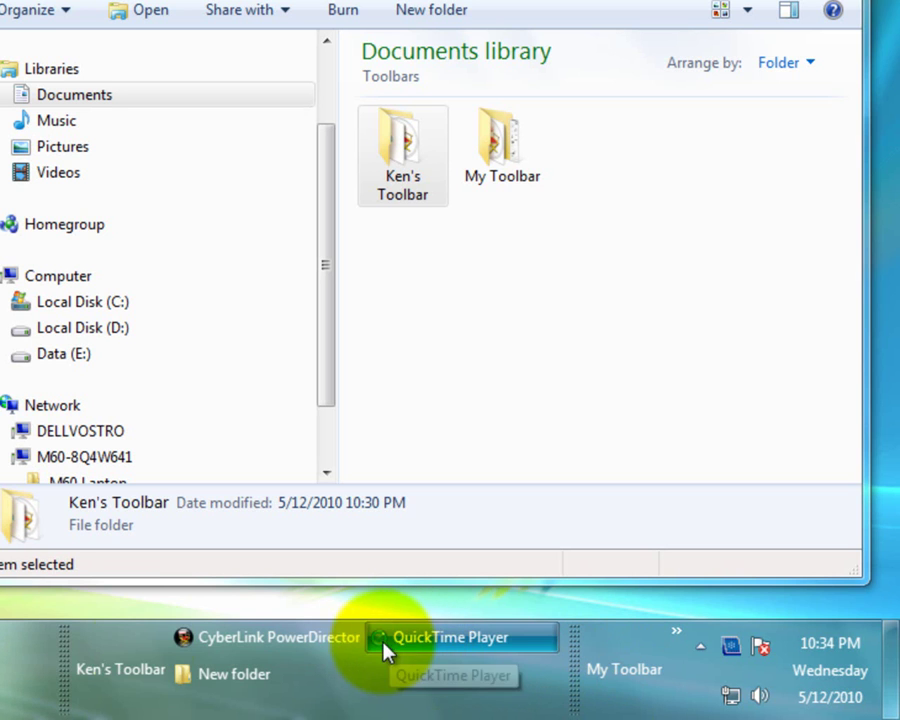
{"action": "left_click_drag", "start_coordinate": [64, 648], "coordinate": [625, 657]}
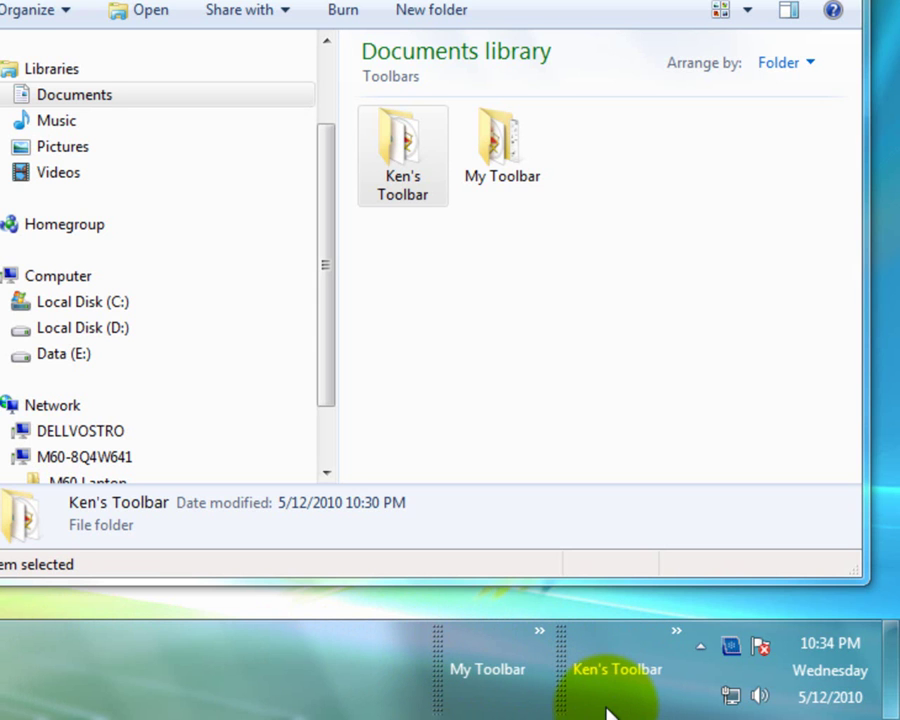
Step: Turn off the Show Text option for My Toolbar on the taskbar
{"action": "right_click", "coordinate": [502, 679]}
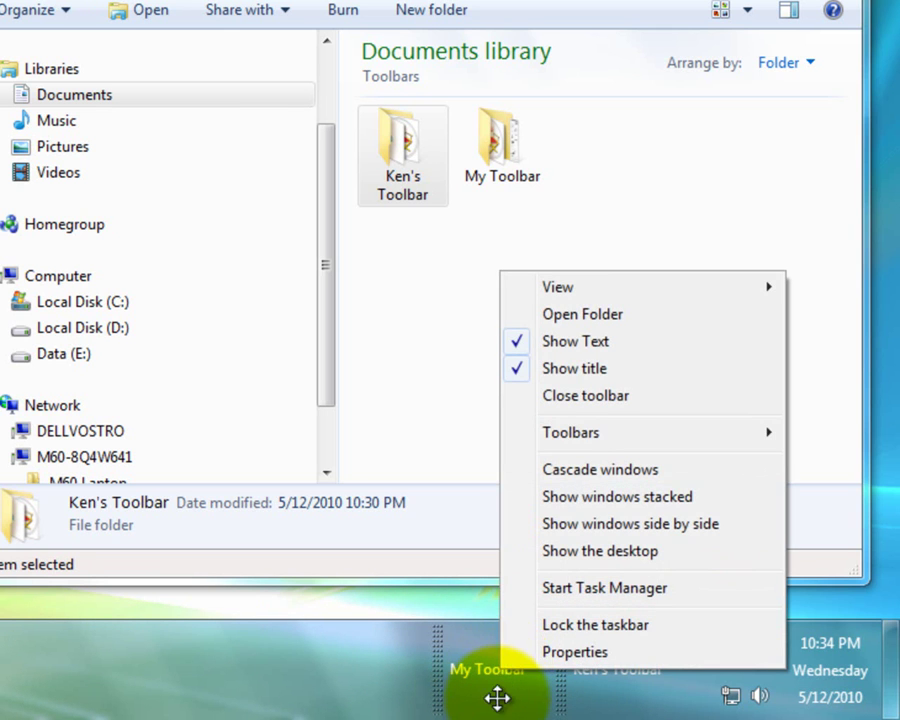
{"action": "right_click", "coordinate": [497, 696]}
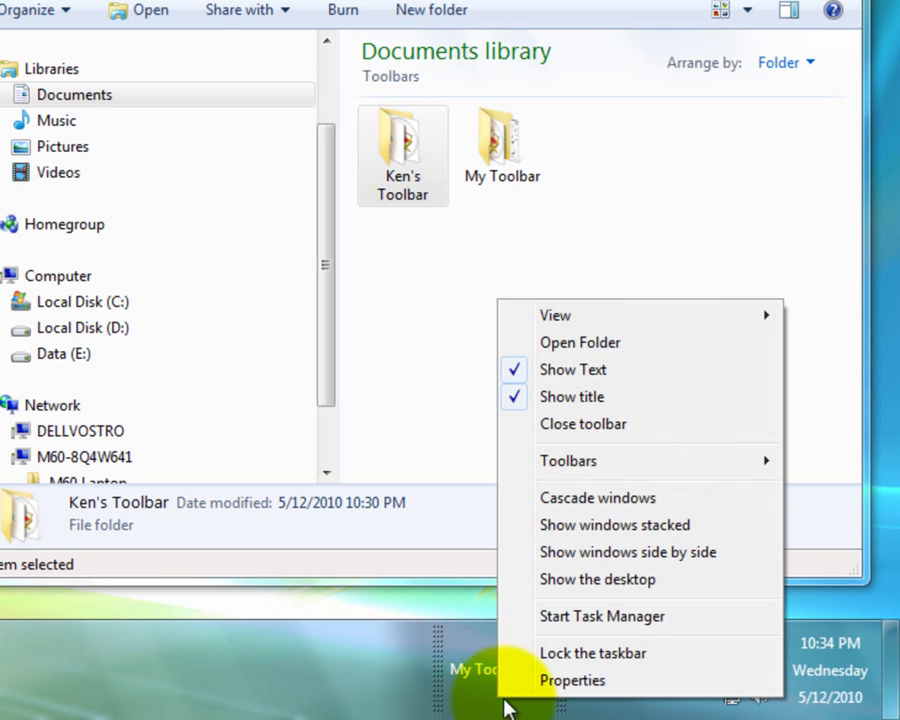
{"action": "left_click", "coordinate": [588, 372]}
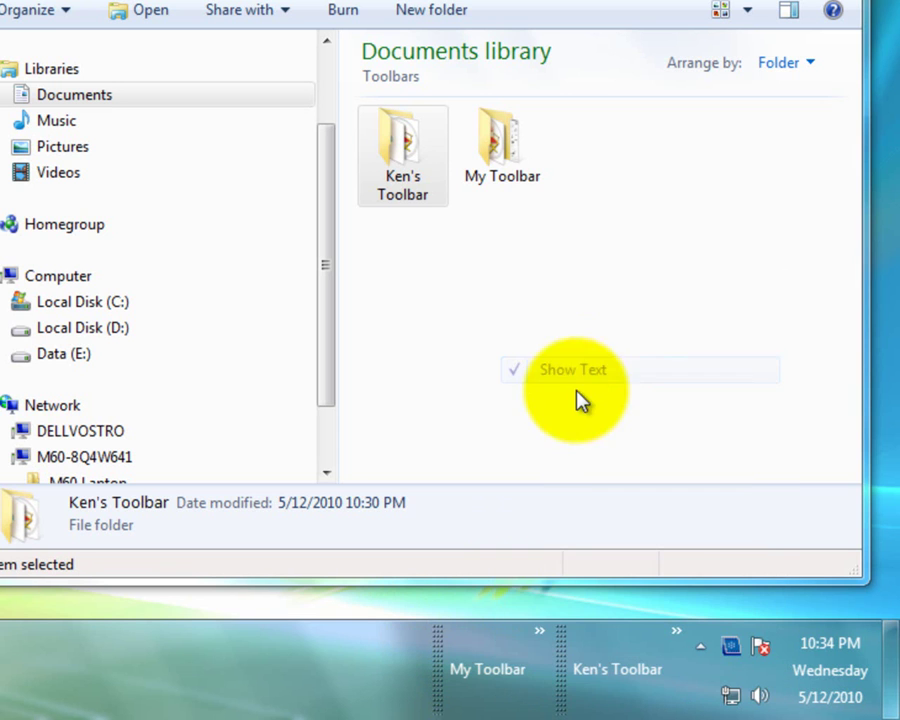
Step: Turn off Show title for My Toolbar, and both Show title and Show Text for the custom toolbar beside it
{"action": "right_click", "coordinate": [517, 700]}
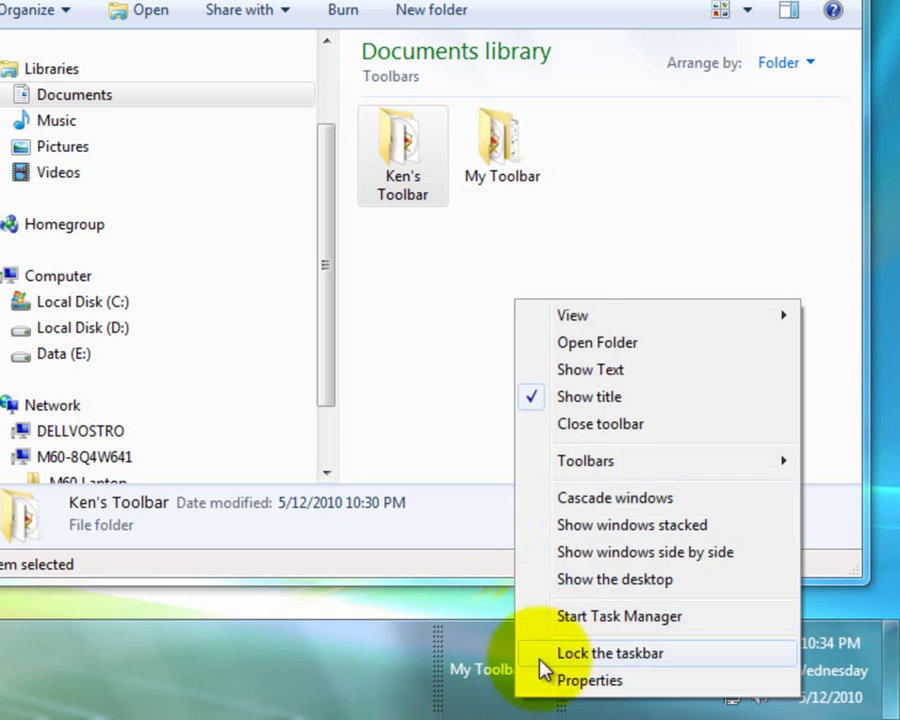
{"action": "left_click", "coordinate": [592, 398]}
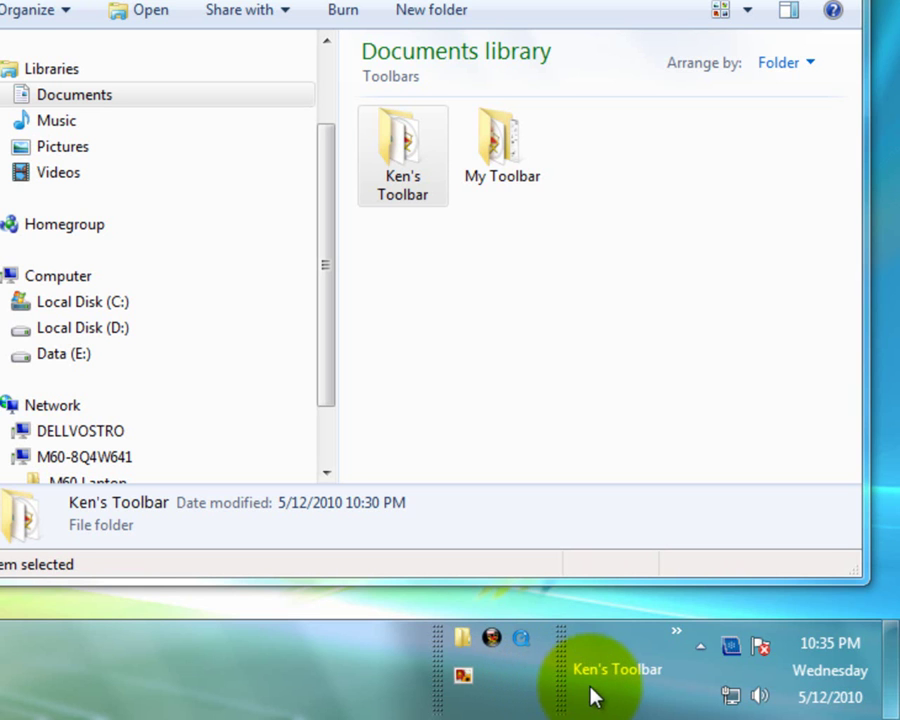
{"action": "right_click", "coordinate": [618, 704]}
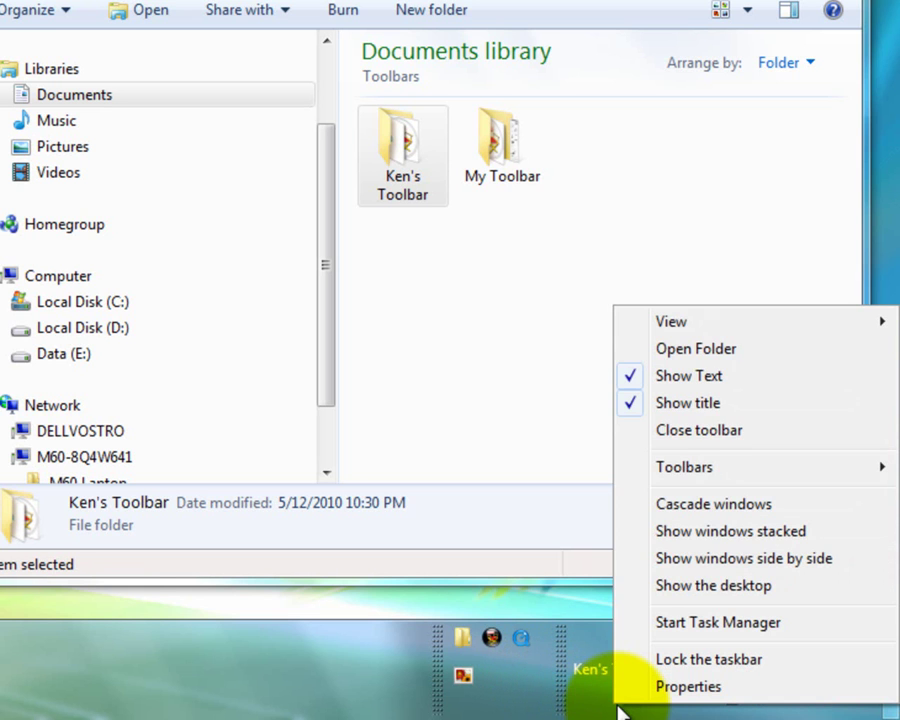
{"action": "left_click", "coordinate": [718, 403]}
{"action": "right_click", "coordinate": [645, 680]}
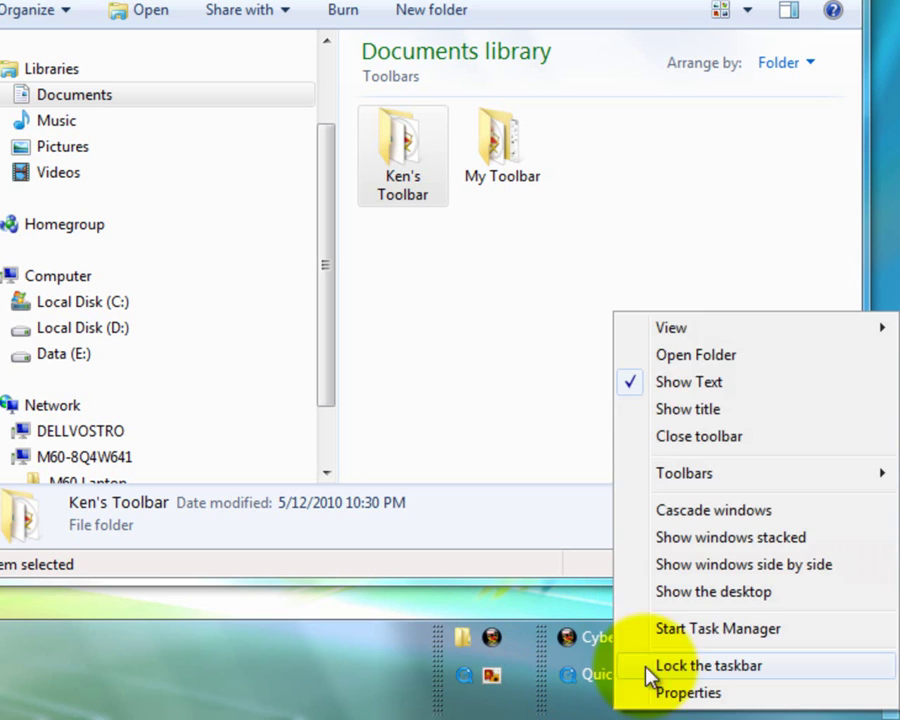
{"action": "left_click", "coordinate": [714, 382]}
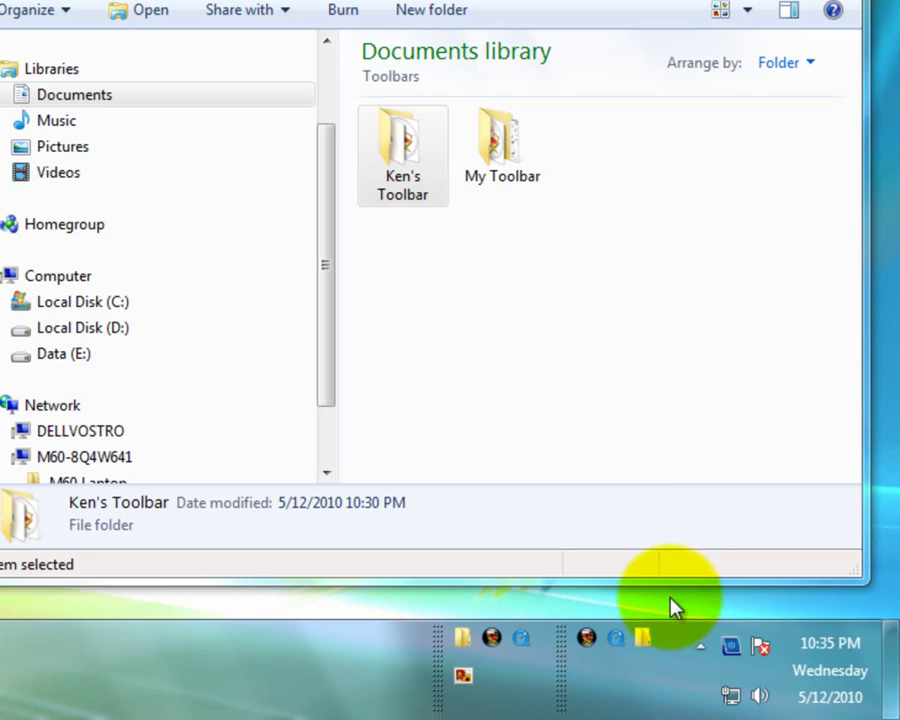
Step: Open the subfolder from the custom toolbar beside My Toolbar to check its shortcut, and close the folder window
{"action": "left_click", "coordinate": [645, 645]}
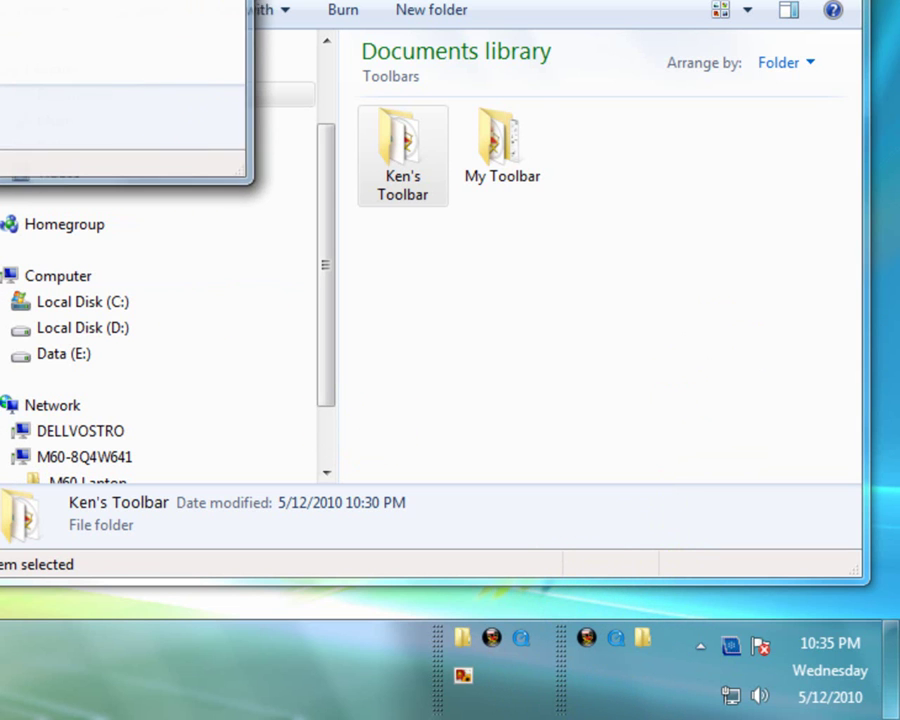
{"action": "left_click", "coordinate": [485, 98]}
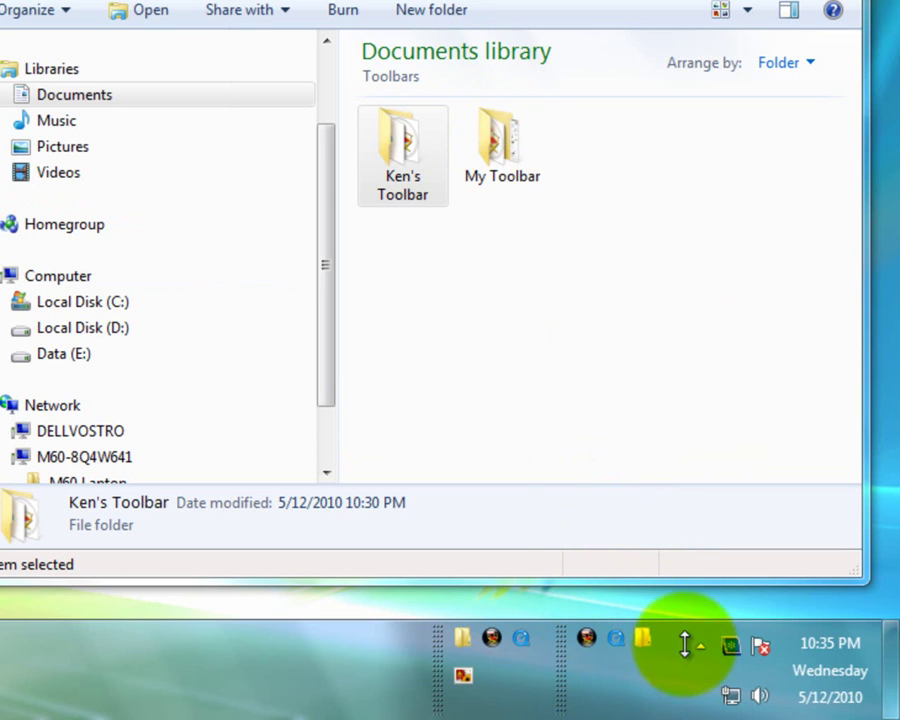